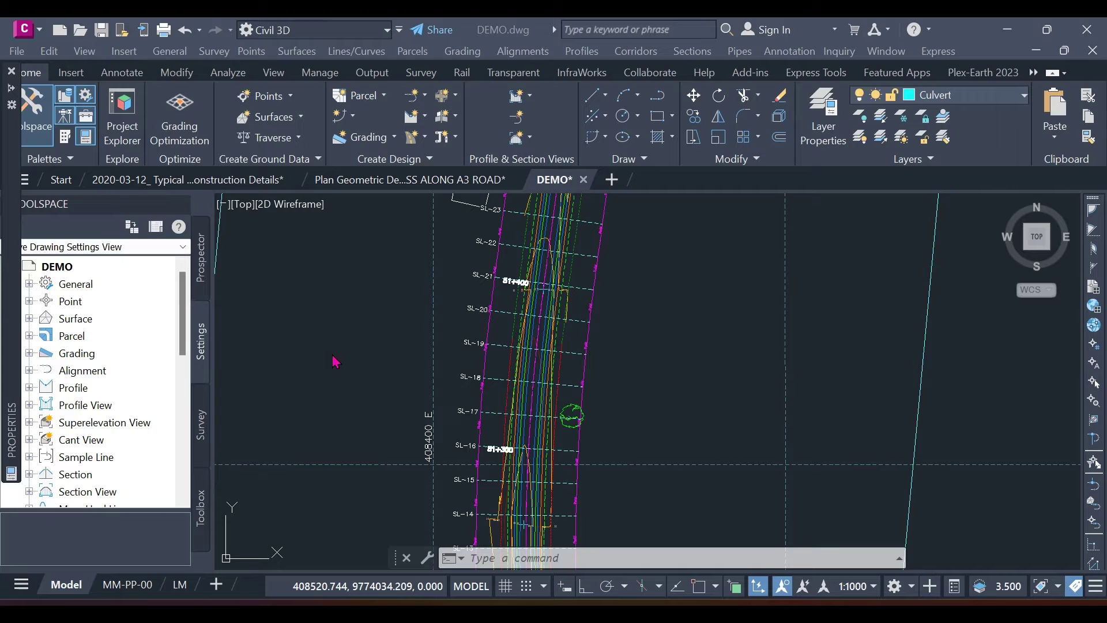
# Step: Zoom in around SL-20 to view sample lines SL-18 to SL-21 near station 51+400
pyautogui.click(406, 340)
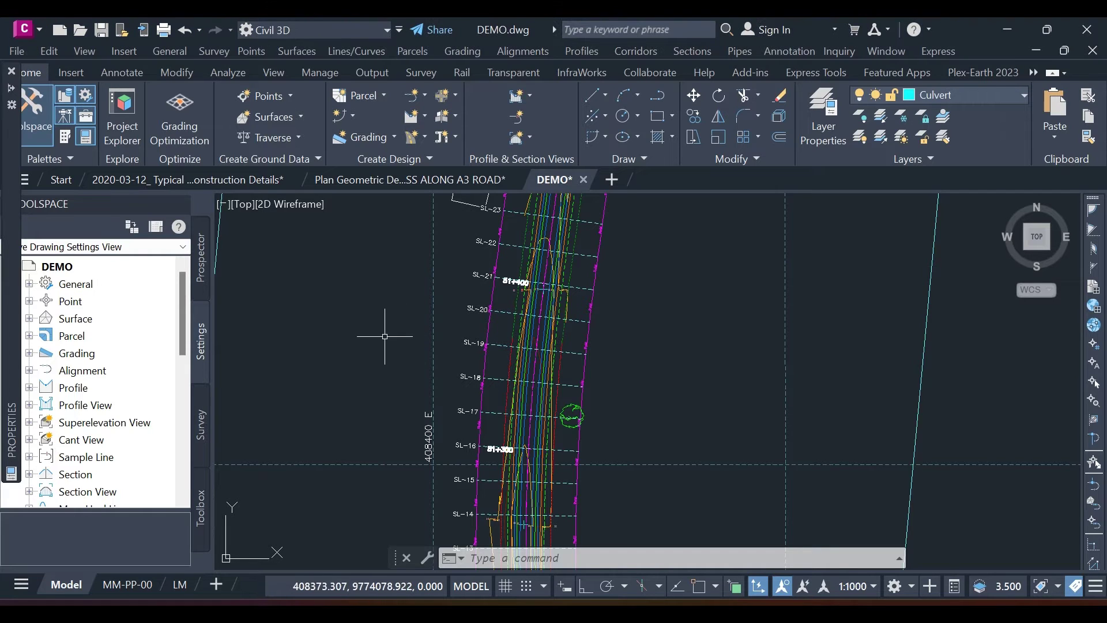
pyautogui.moveTo(361, 347)
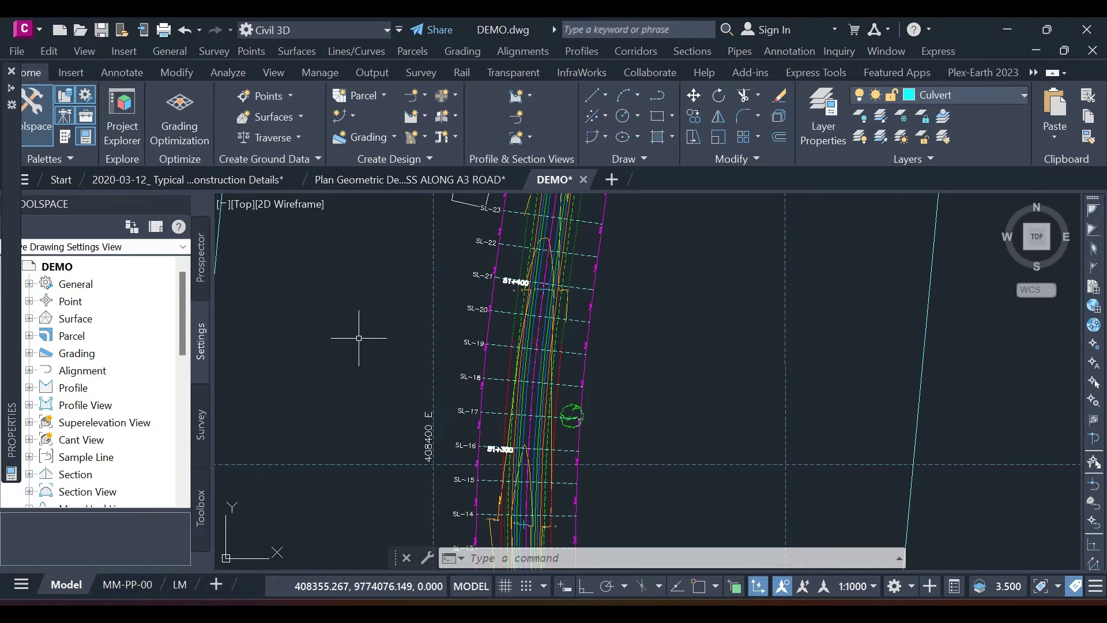
pyautogui.moveTo(359, 328)
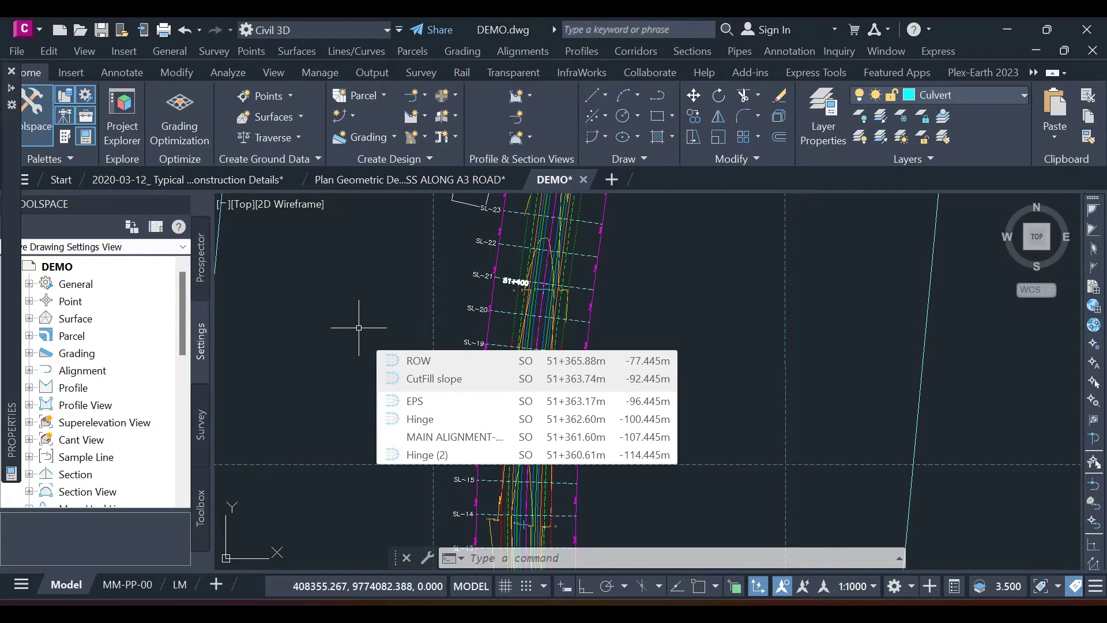
pyautogui.scroll(4, 502, 311)
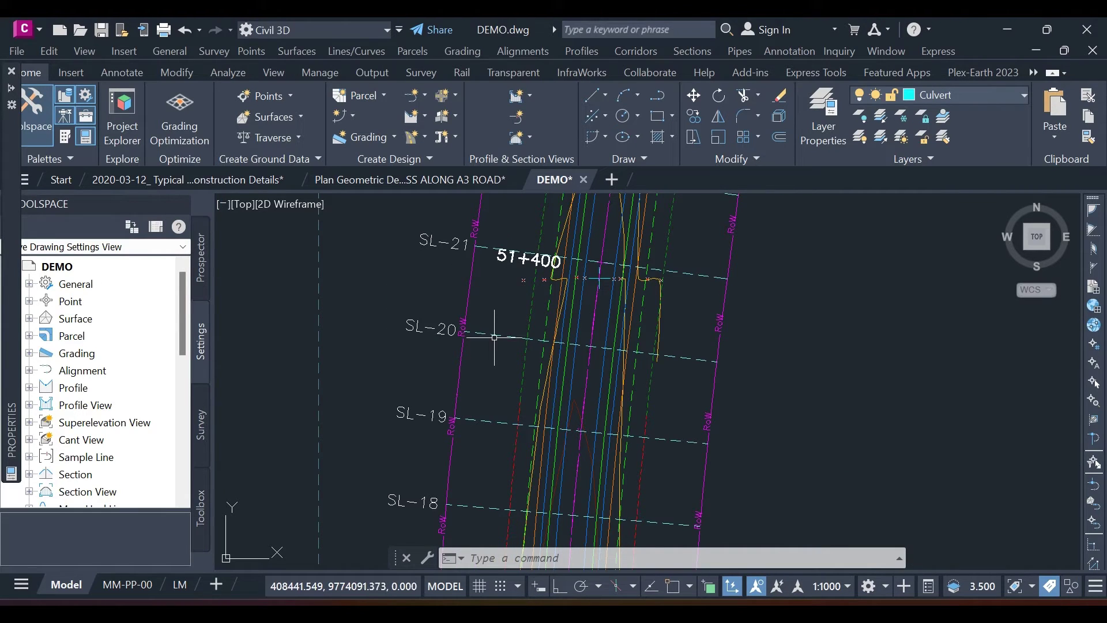
# Step: Inspect sample line SL-20, deselect it, then re-zoom on the corridor near station 51+300
pyautogui.click(494, 336)
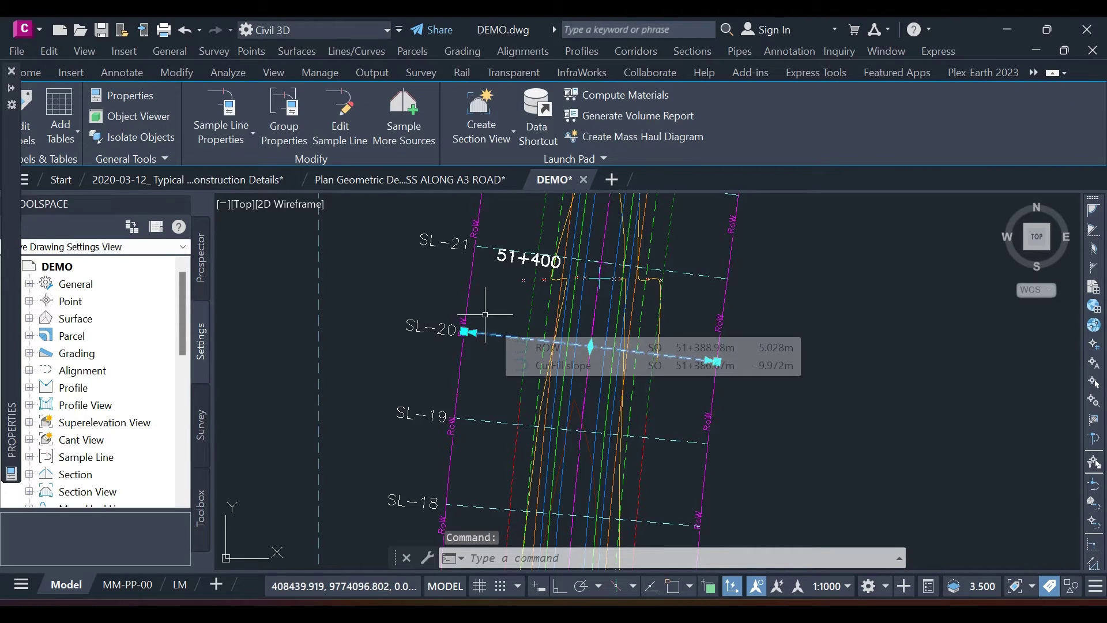
pyautogui.press('Escape')
pyautogui.press('Escape')
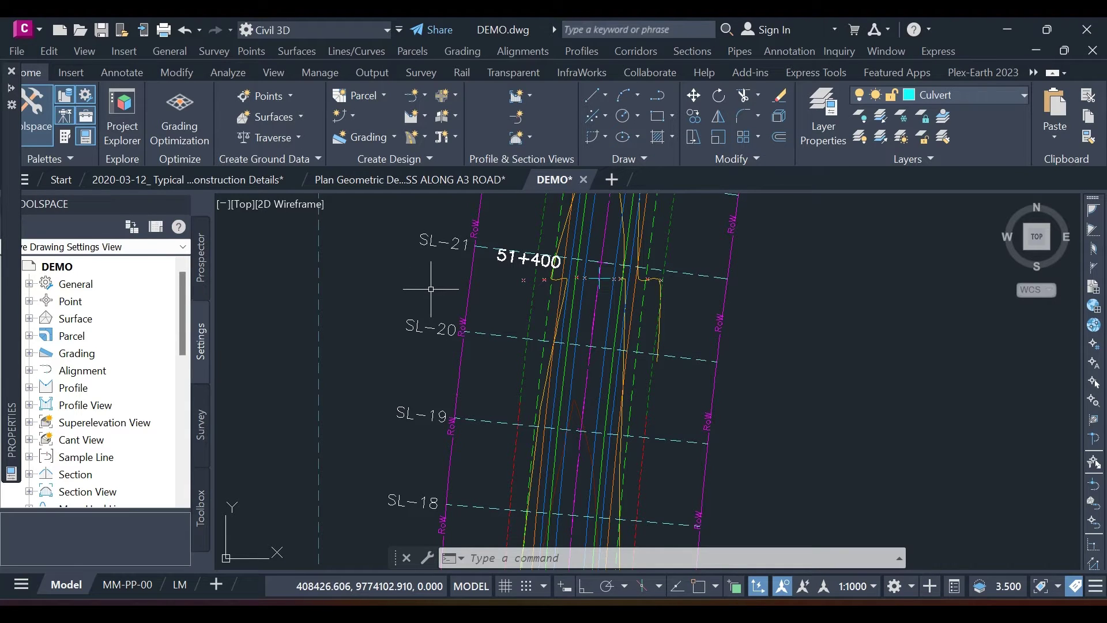
pyautogui.moveTo(428, 284)
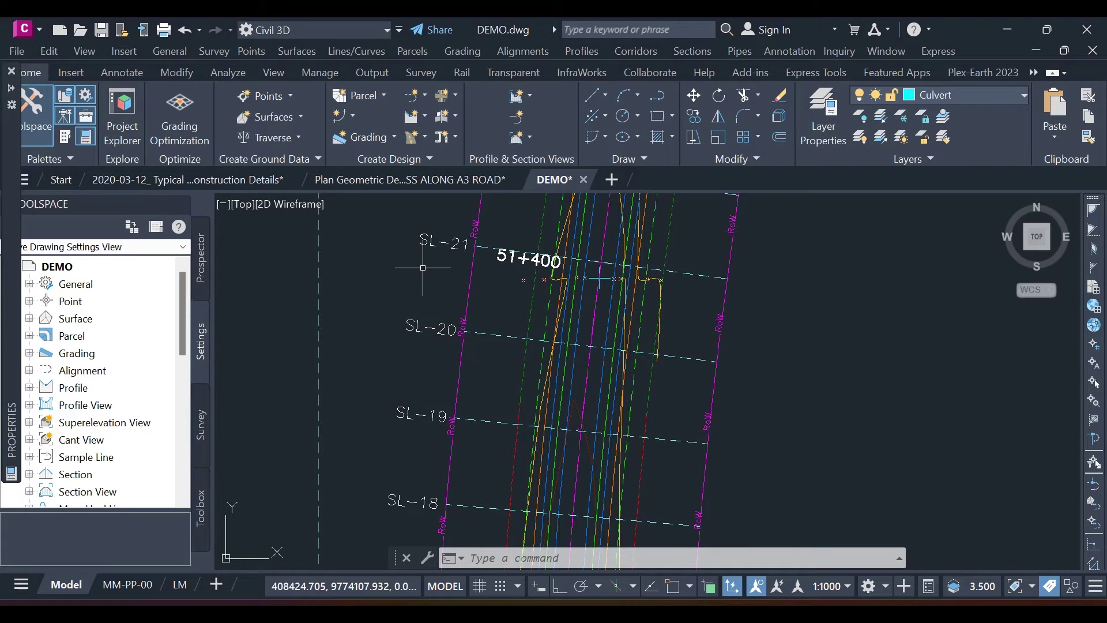
pyautogui.scroll(-2, 426, 278)
pyautogui.scroll(3, 514, 449)
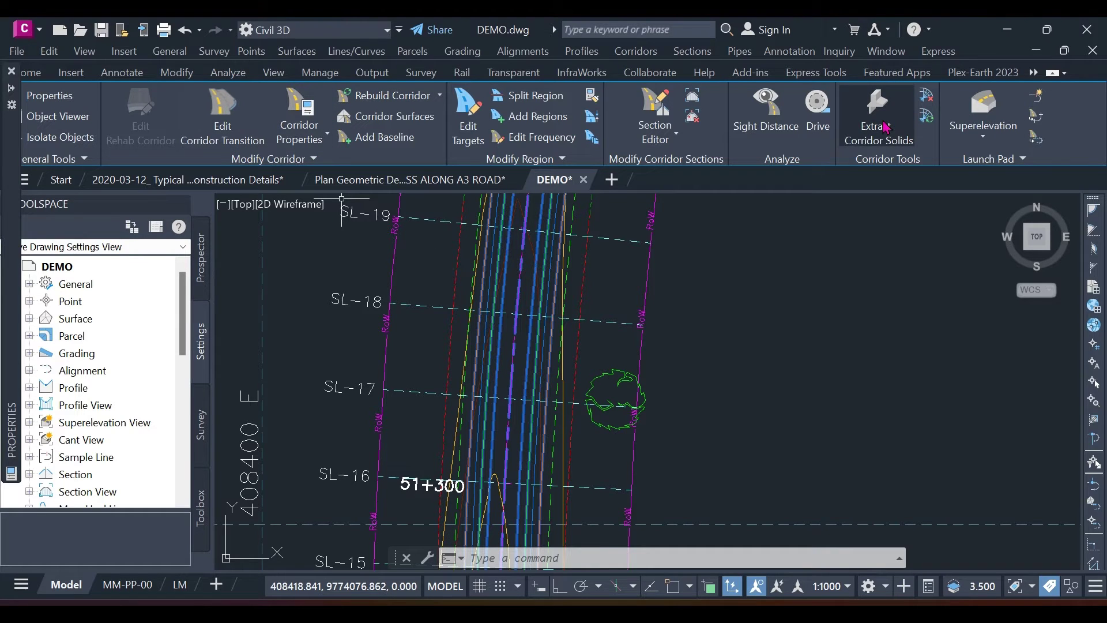
# Step: Review IKUTHA MAIN CORRIDOR's Information and its baseline region from 51+000.00m to 56+144.13m
pyautogui.click(299, 110)
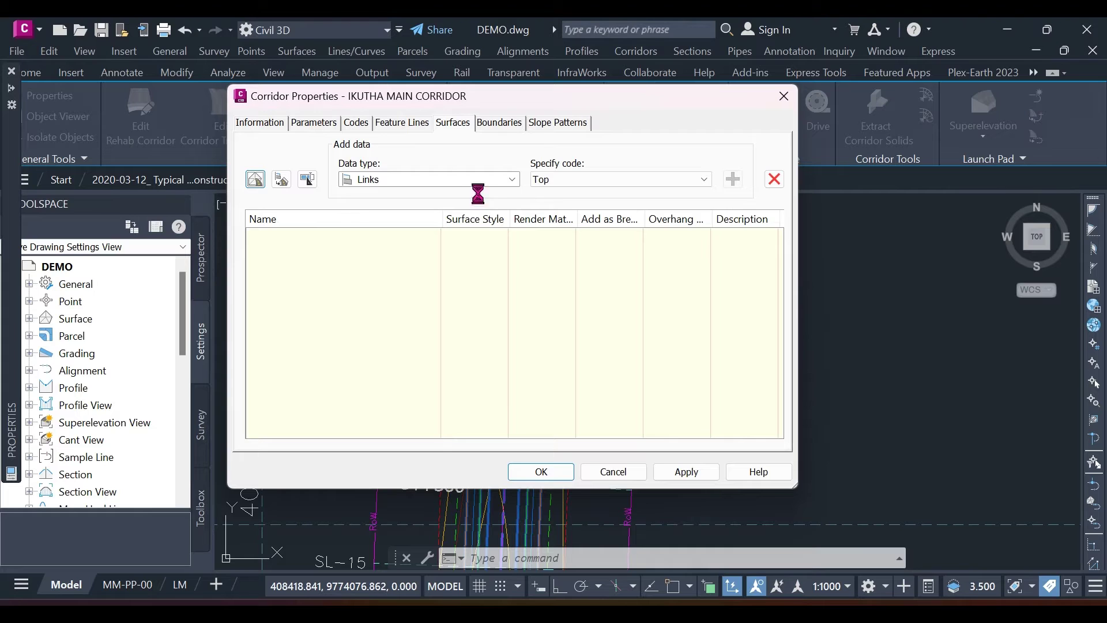
pyautogui.click(271, 125)
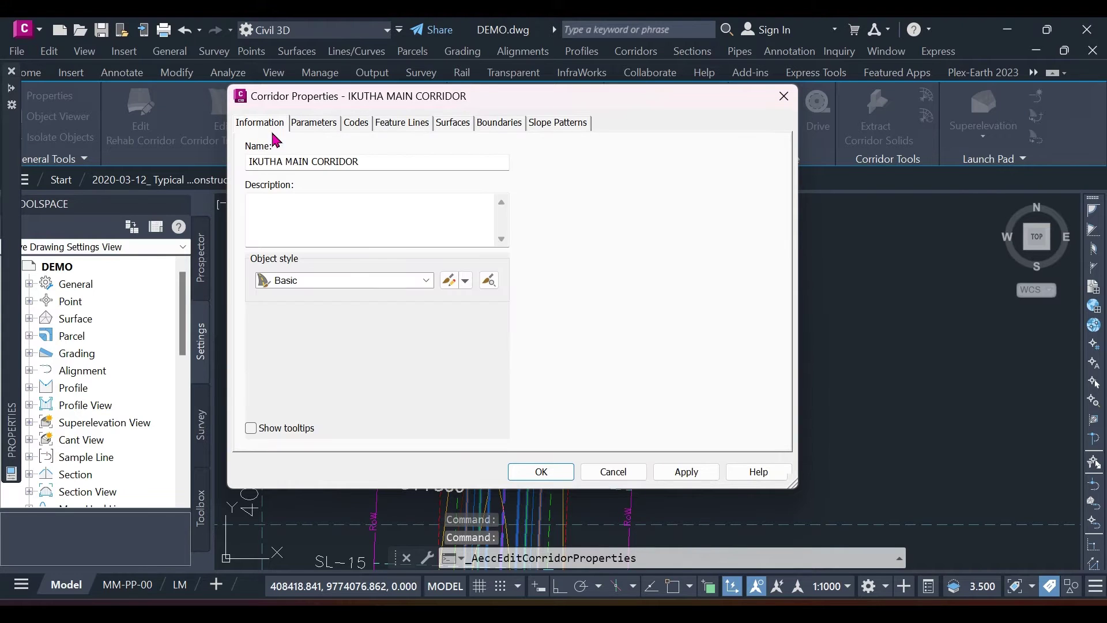
pyautogui.click(314, 123)
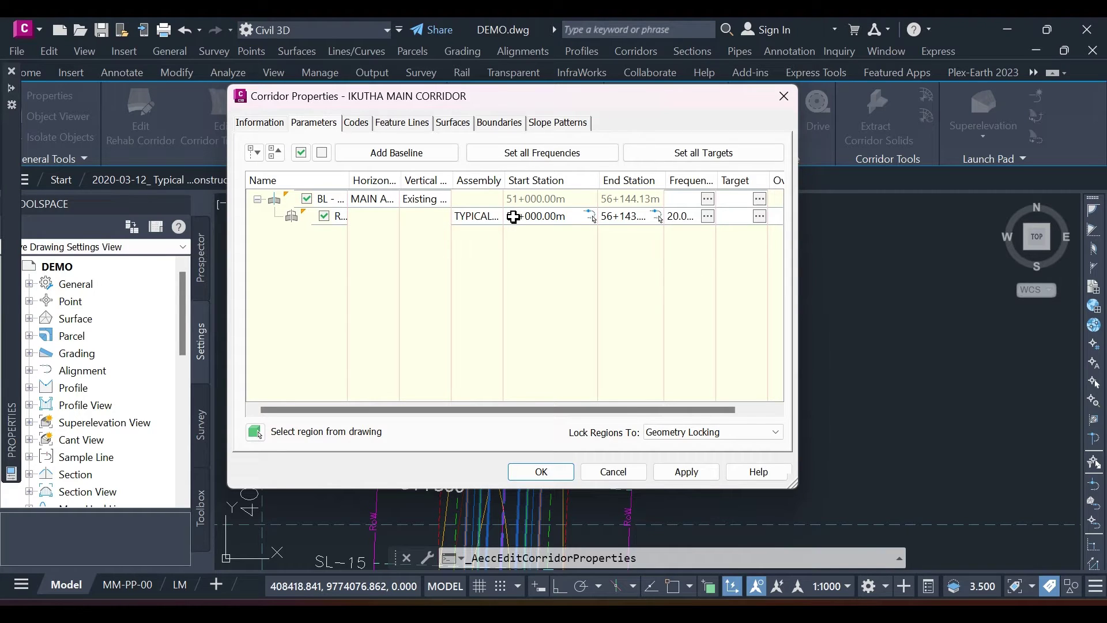
# Step: Show the corridor's Surfaces settings, which have no surfaces defined yet
pyautogui.click(455, 123)
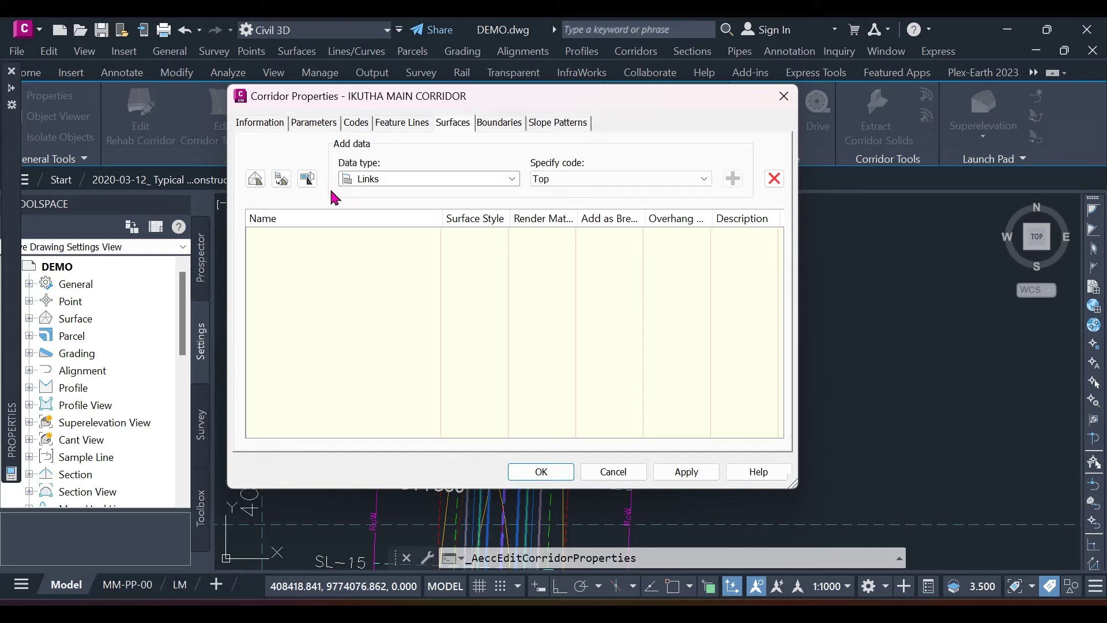
# Step: Create a new corridor surface named TOP
pyautogui.click(260, 183)
pyautogui.click(384, 237)
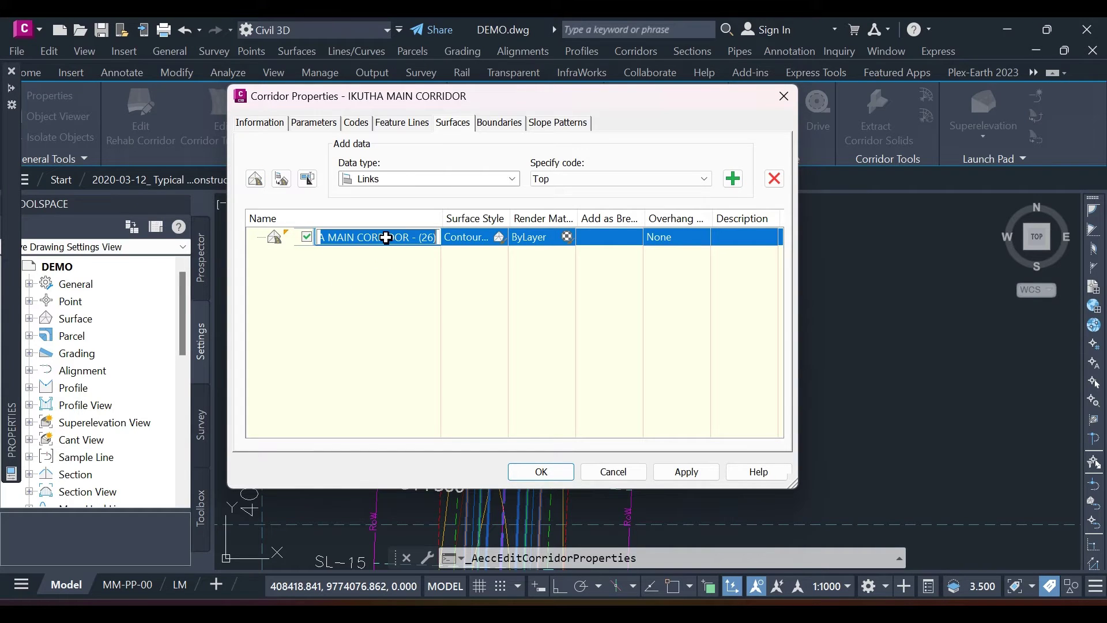
pyautogui.write('TOP')
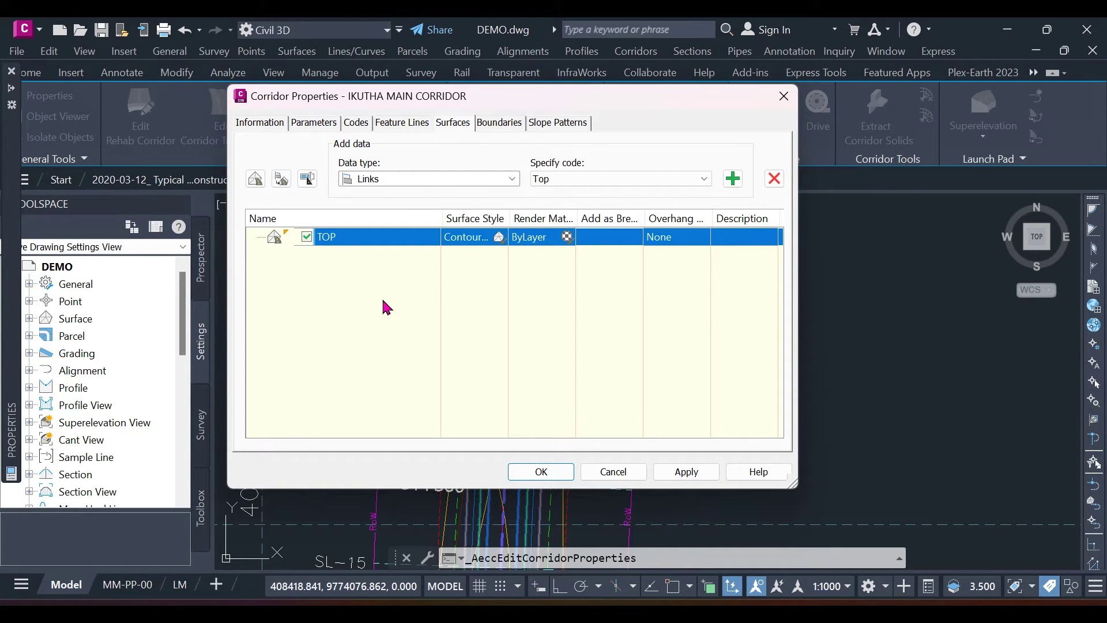
# Step: Add the Top links to the TOP surface as breaklines, with Links as data type
pyautogui.click(428, 181)
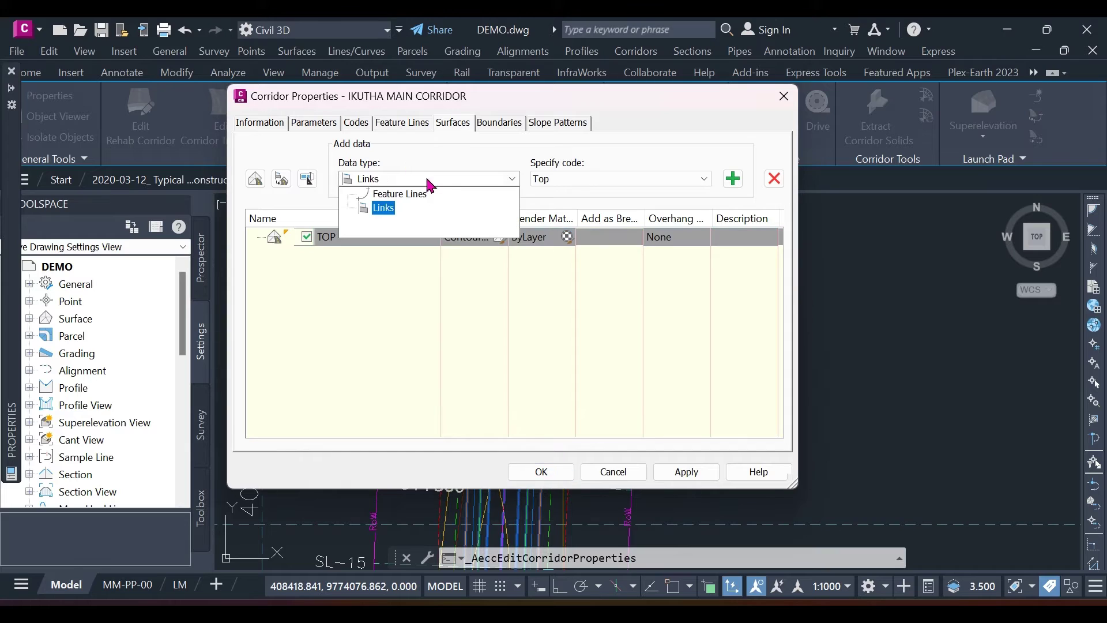
pyautogui.click(403, 196)
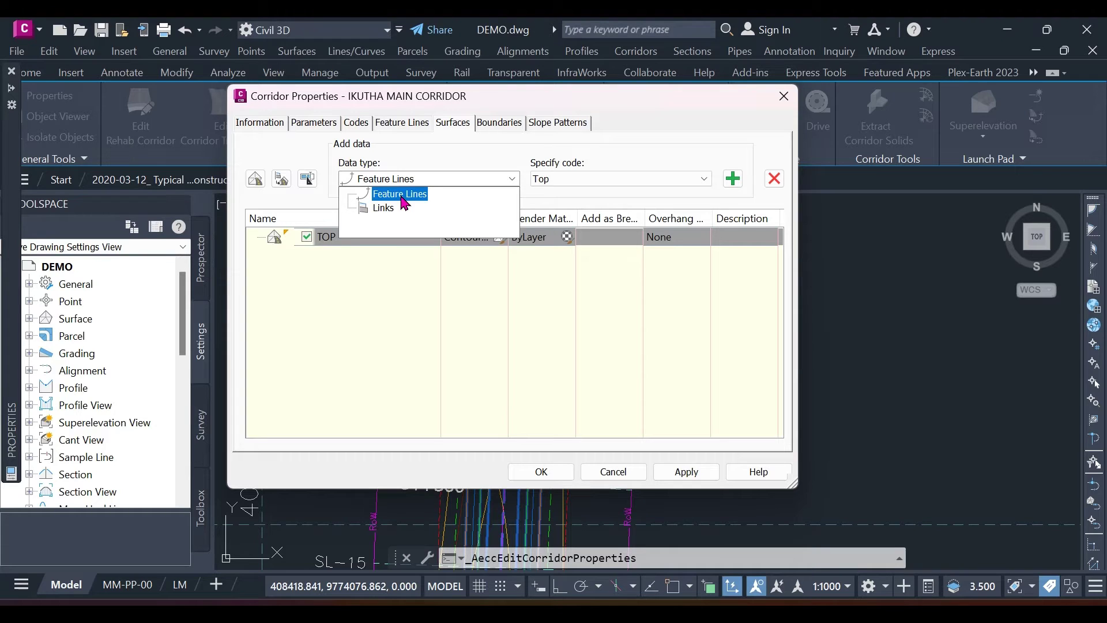
pyautogui.click(383, 207)
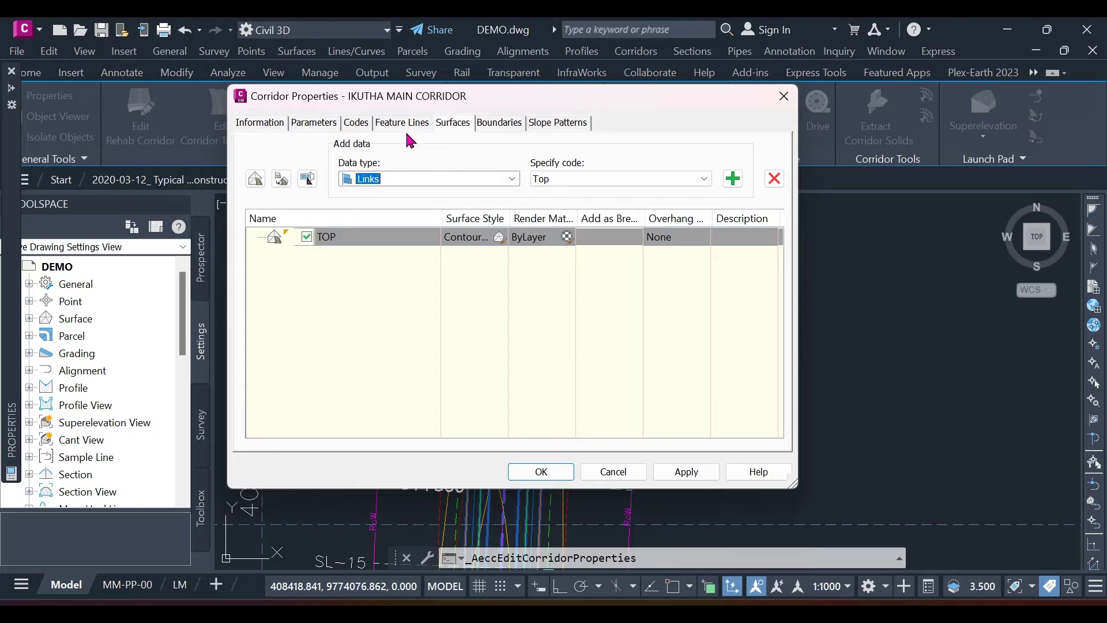
pyautogui.click(695, 183)
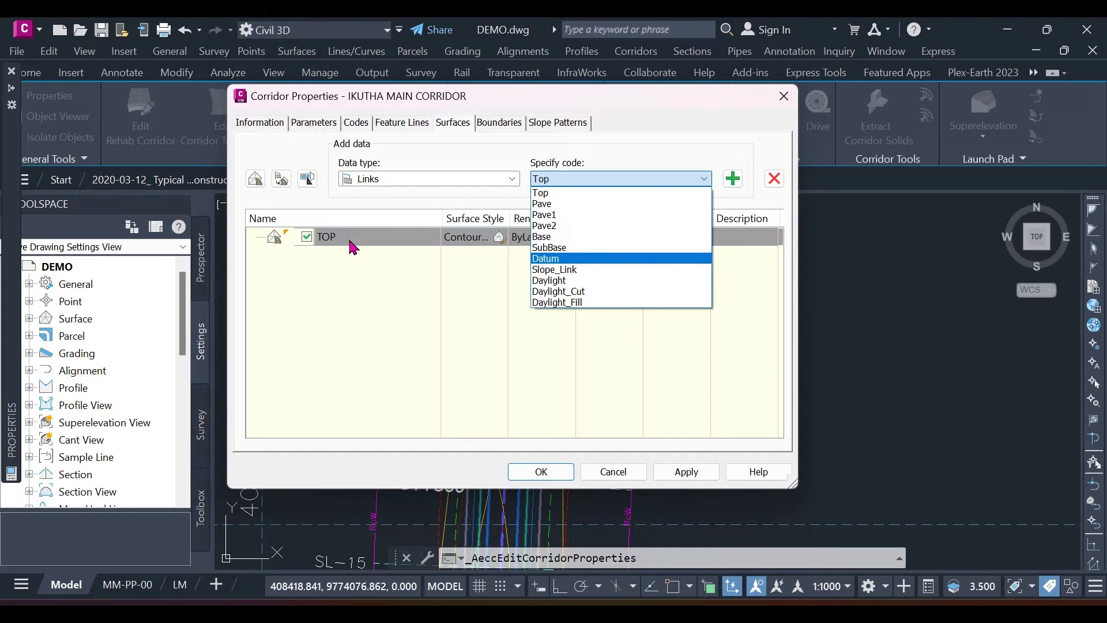
pyautogui.click(543, 195)
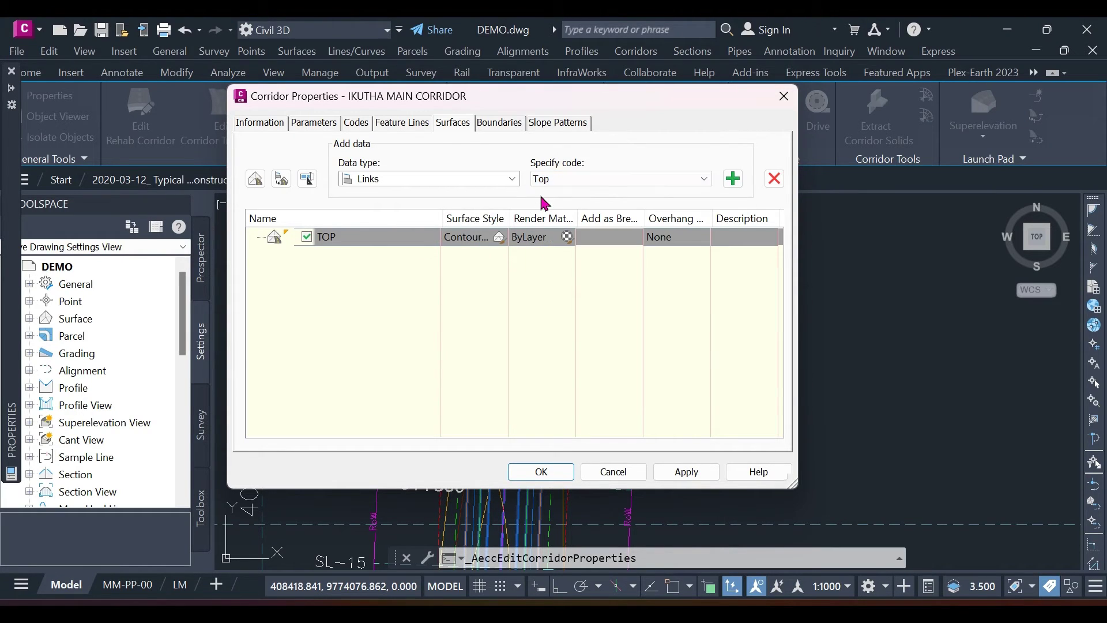
pyautogui.click(734, 180)
pyautogui.click(583, 254)
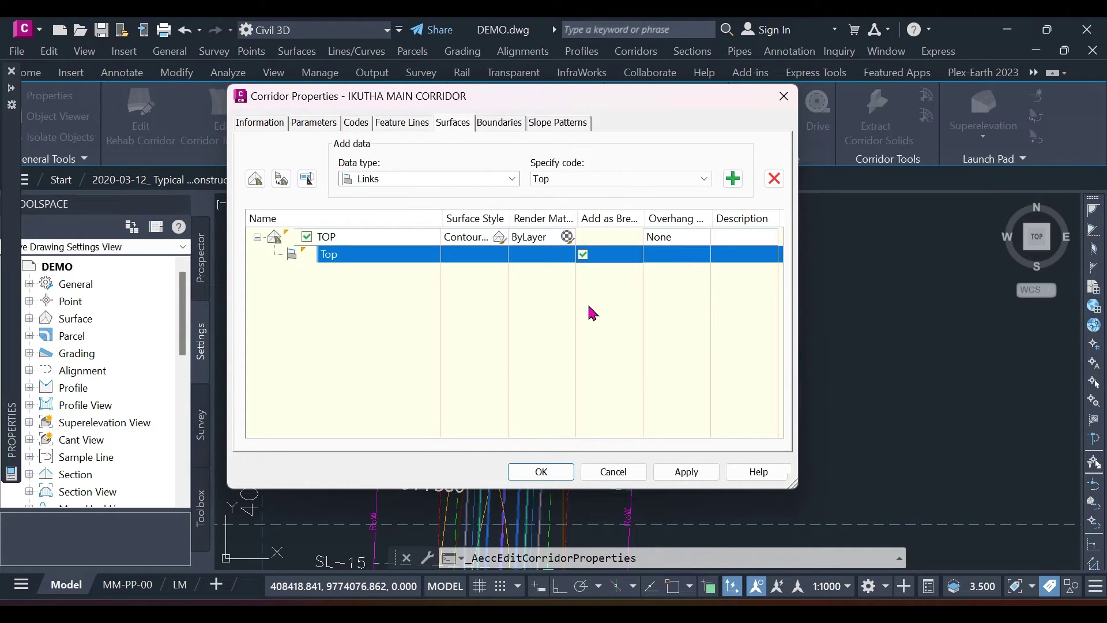
pyautogui.moveTo(448, 106); pyautogui.dragTo(407, 114)
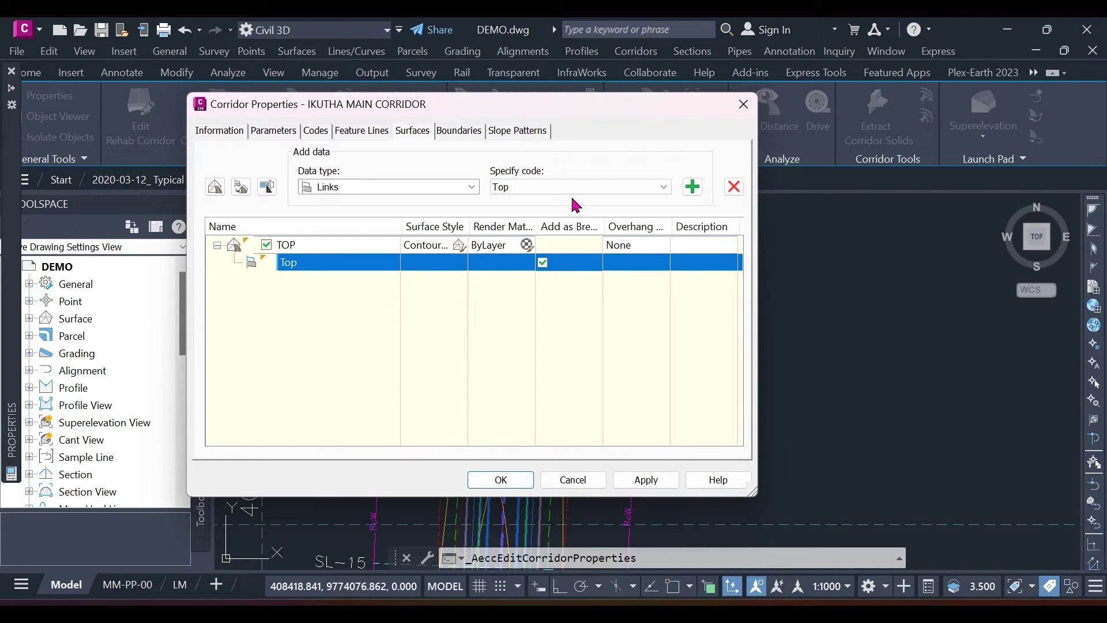
# Step: Create a second corridor surface named DATUM
pyautogui.click(215, 187)
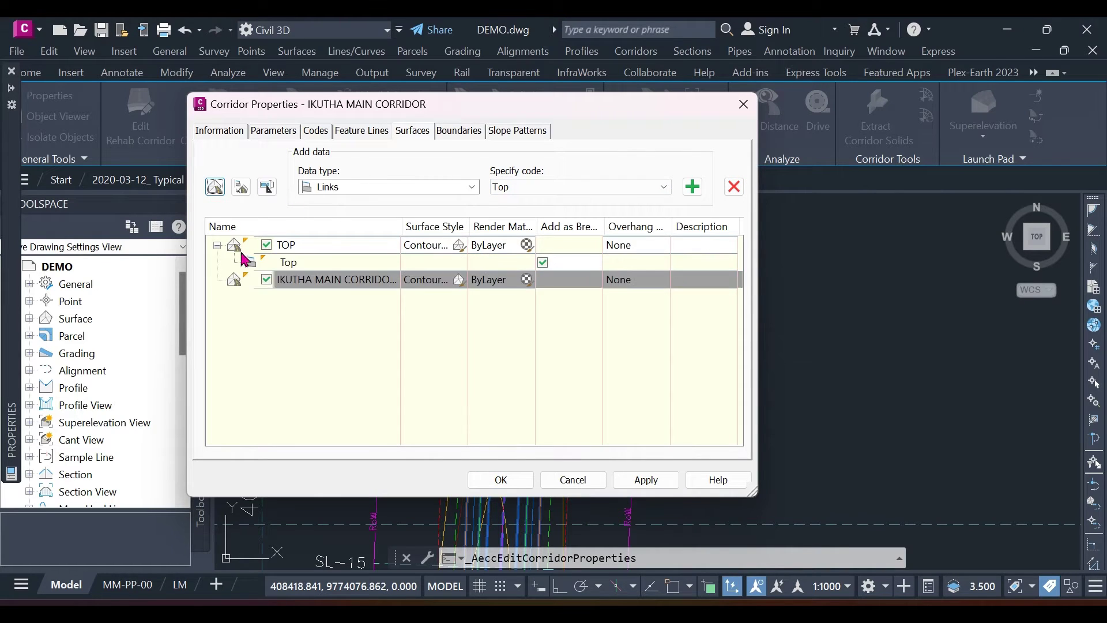
pyautogui.click(308, 279)
pyautogui.write('d')
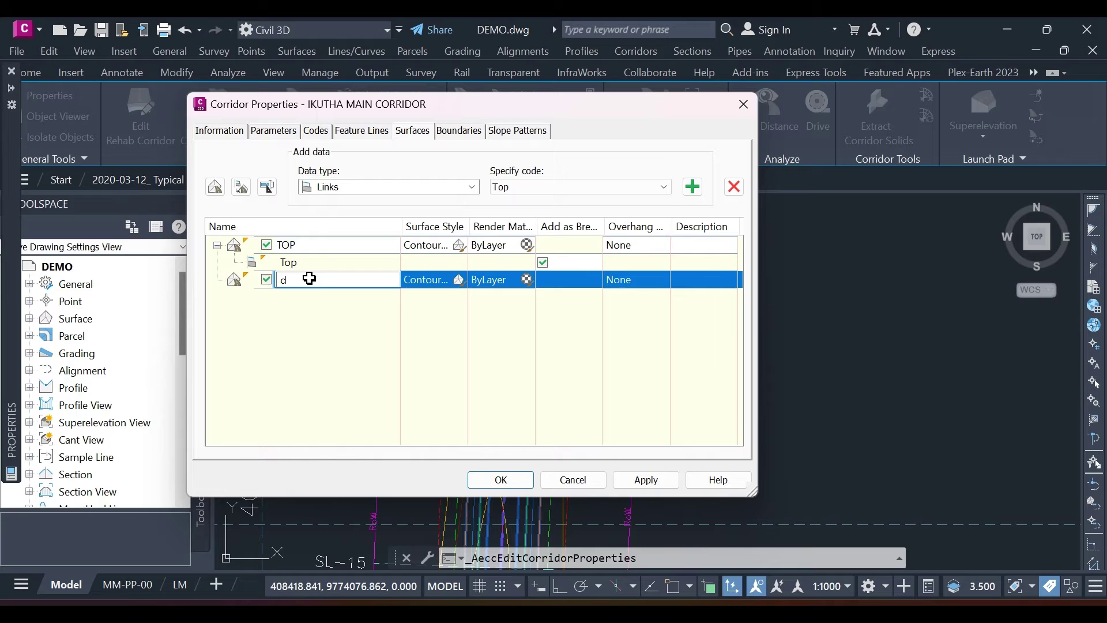
pyautogui.press('BackSpace')
pyautogui.write('DATUM')
pyautogui.press('Return')
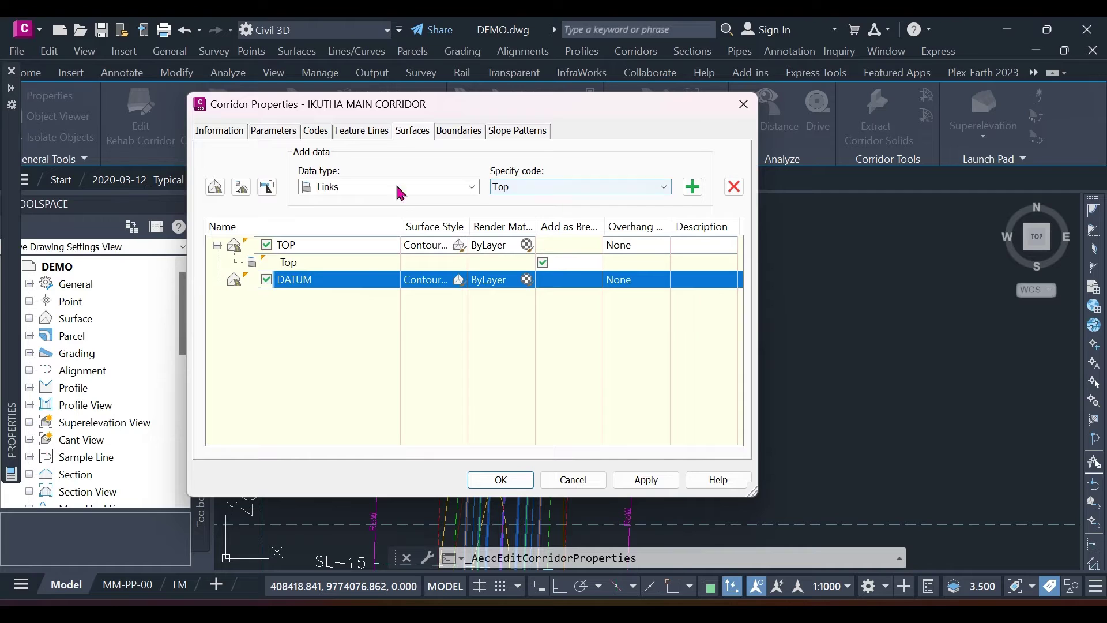
# Step: Add the Datum links to the DATUM surface as breaklines
pyautogui.click(663, 187)
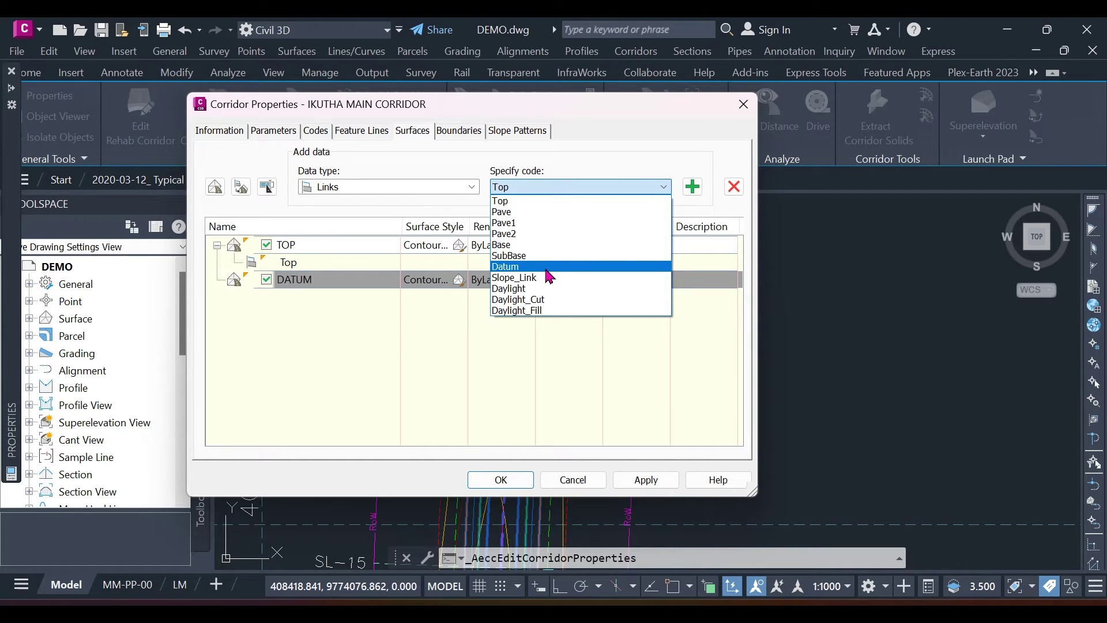
pyautogui.click(548, 268)
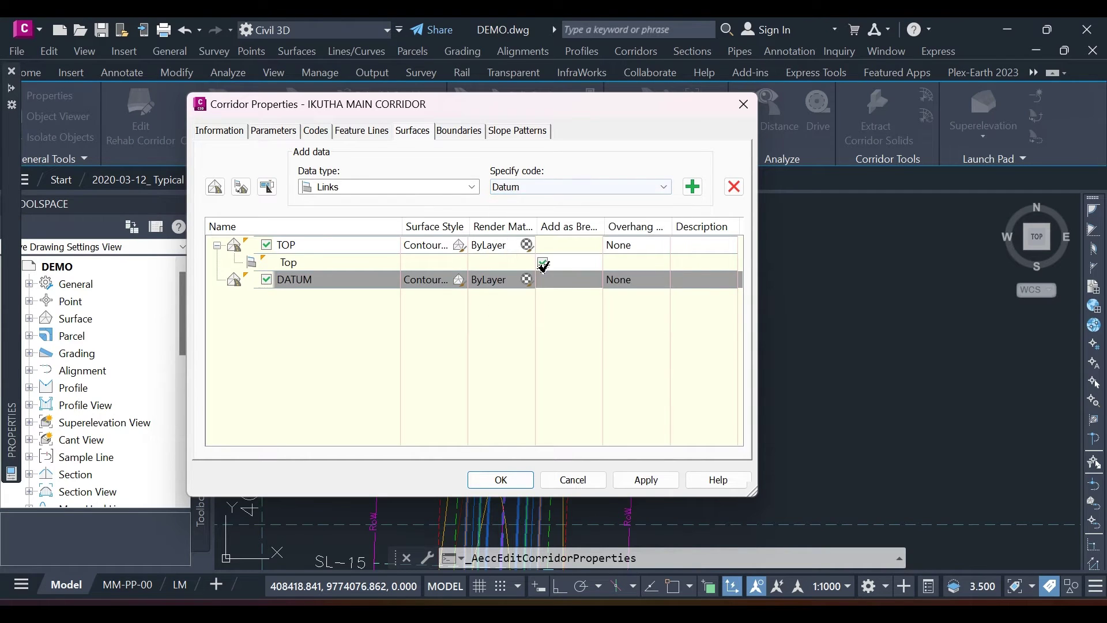
pyautogui.click(693, 187)
pyautogui.click(543, 296)
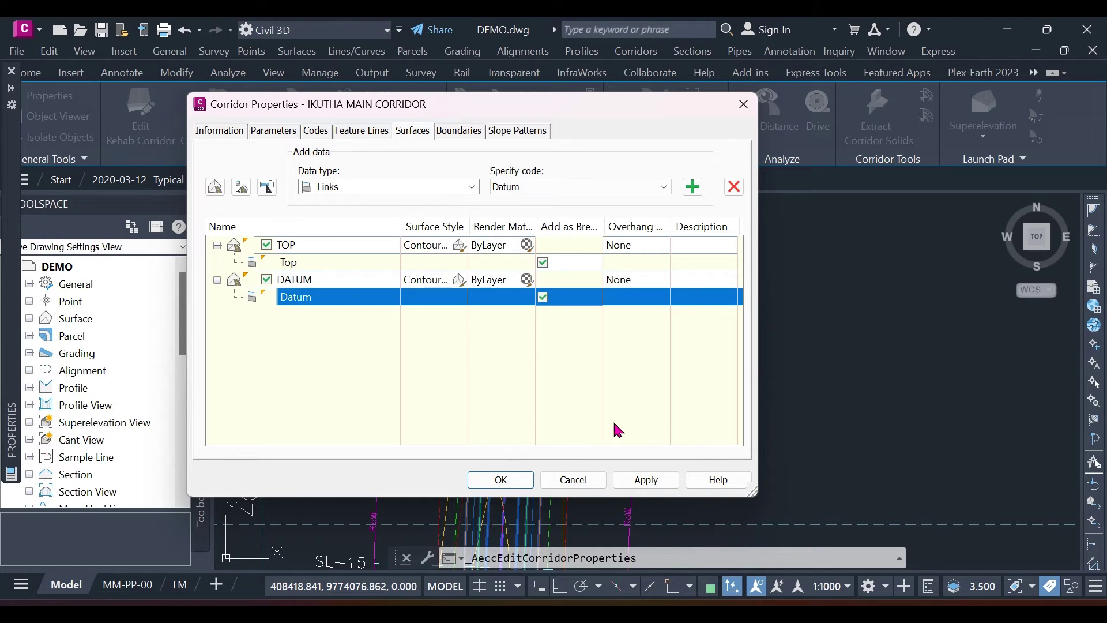
pyautogui.click(639, 244)
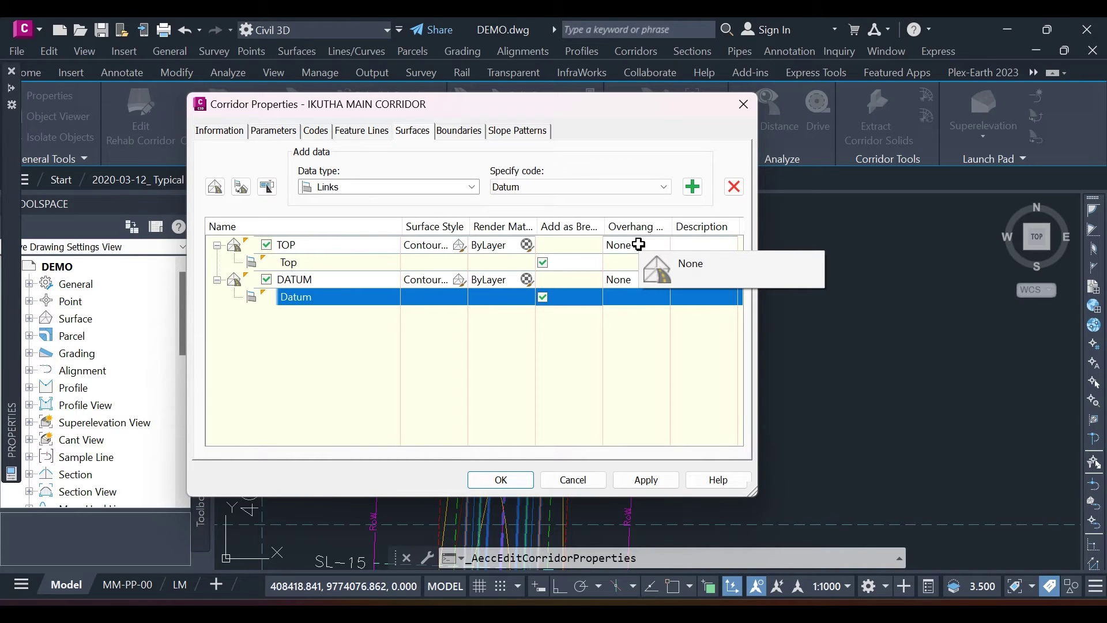
# Step: Set overhang correction to Top Links for TOP and Bottom Links for DATUM
pyautogui.click(639, 245)
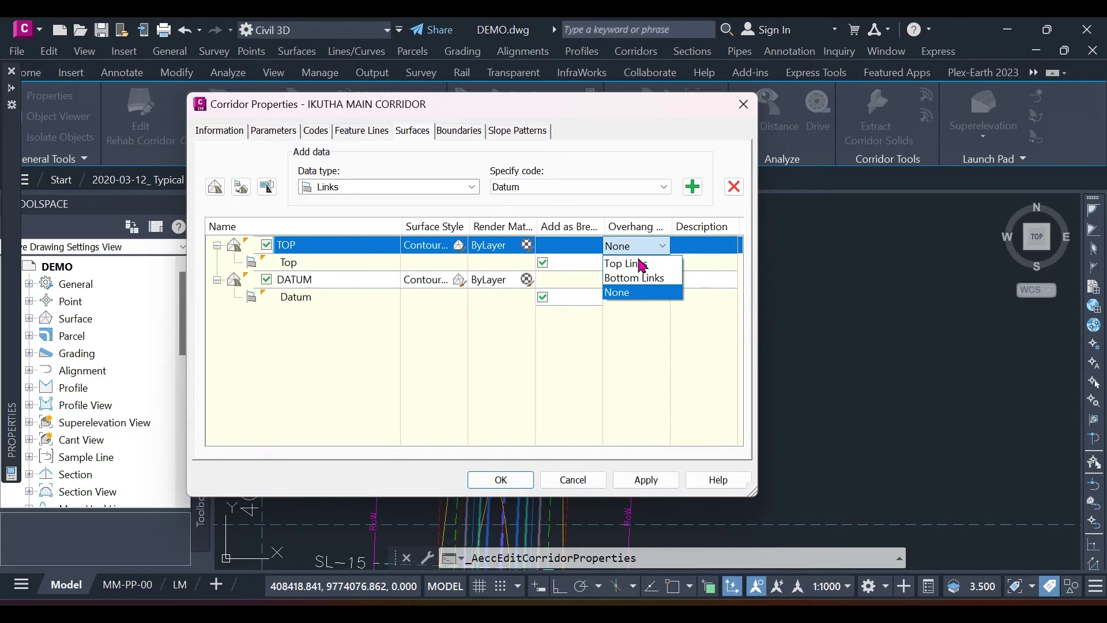
pyautogui.click(640, 263)
pyautogui.moveTo(672, 225); pyautogui.dragTo(697, 226)
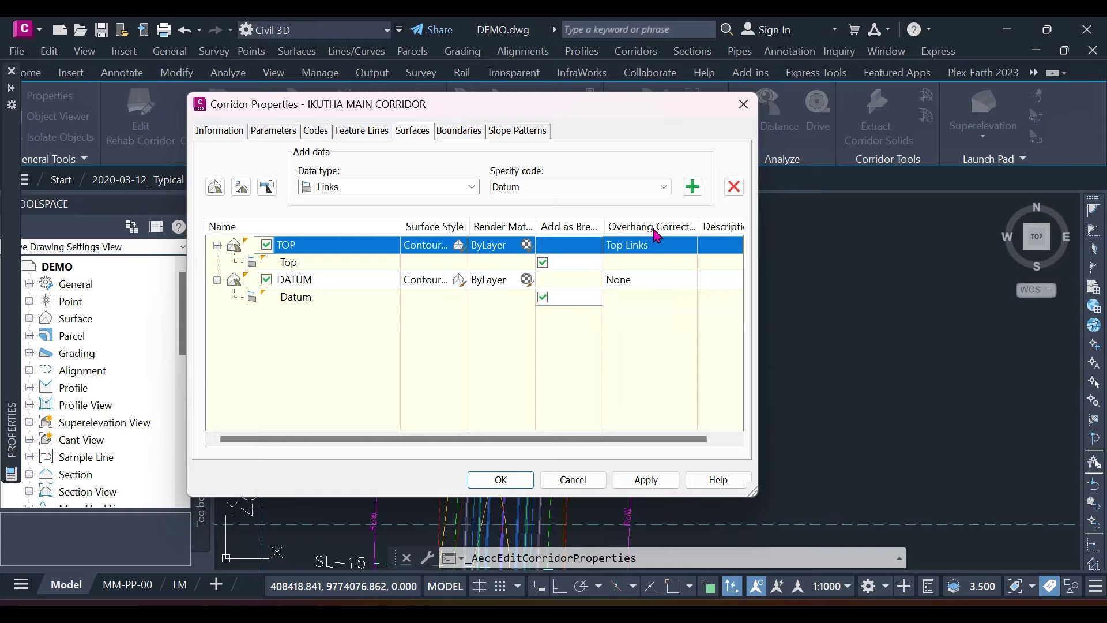
pyautogui.click(645, 280)
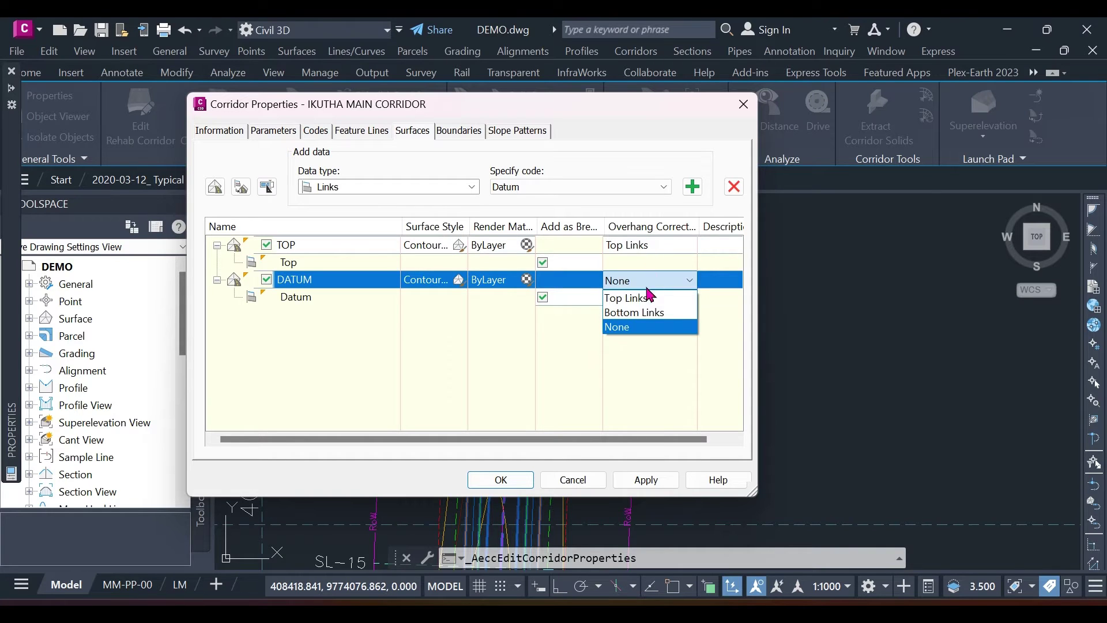
pyautogui.click(645, 314)
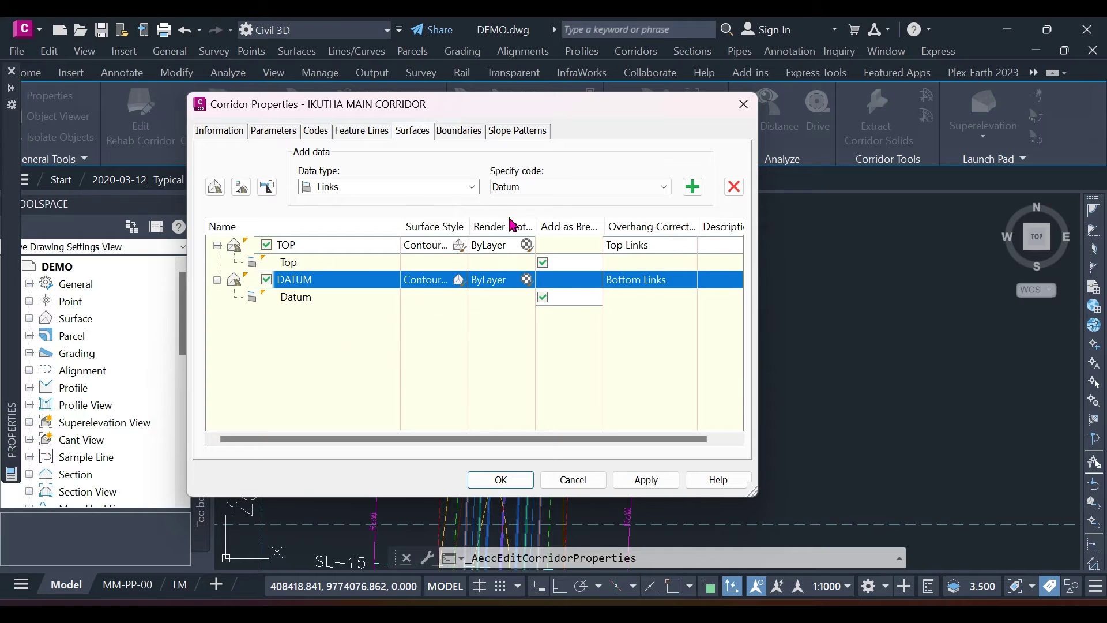
pyautogui.click(469, 132)
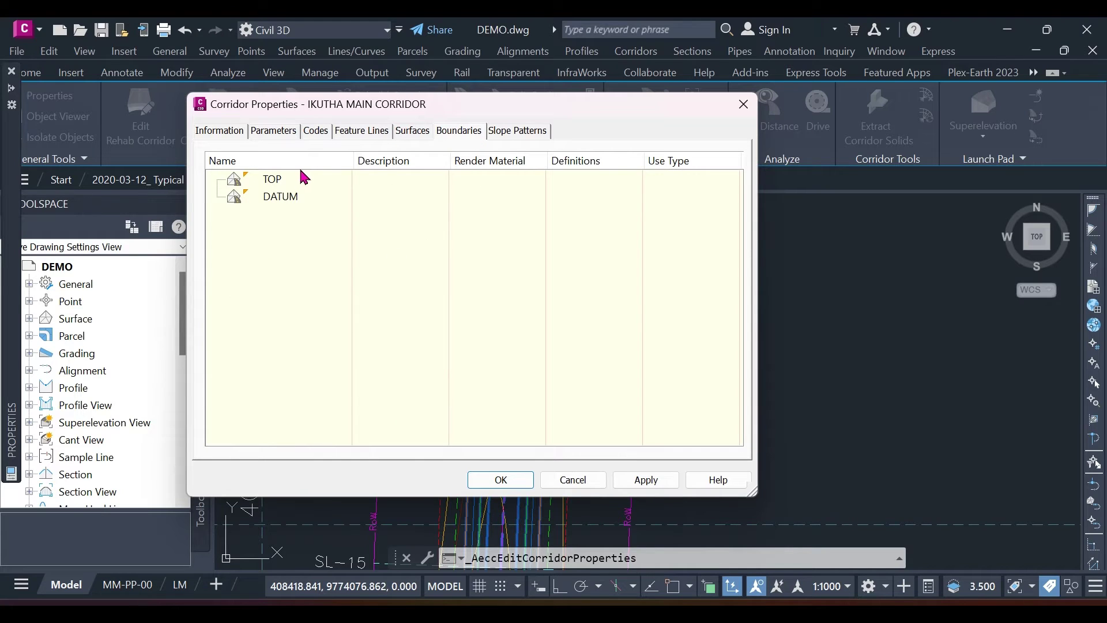
# Step: In the Boundaries settings, start Add From Polygon for TOP, then cancel the polygon pick
pyautogui.click(284, 180)
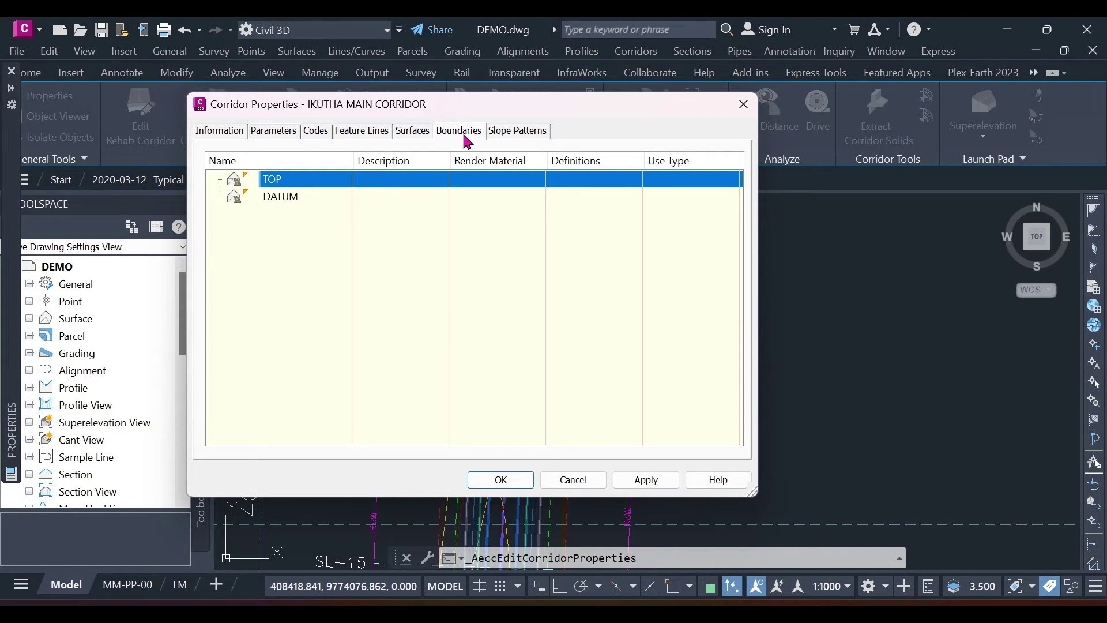
pyautogui.rightClick(421, 183)
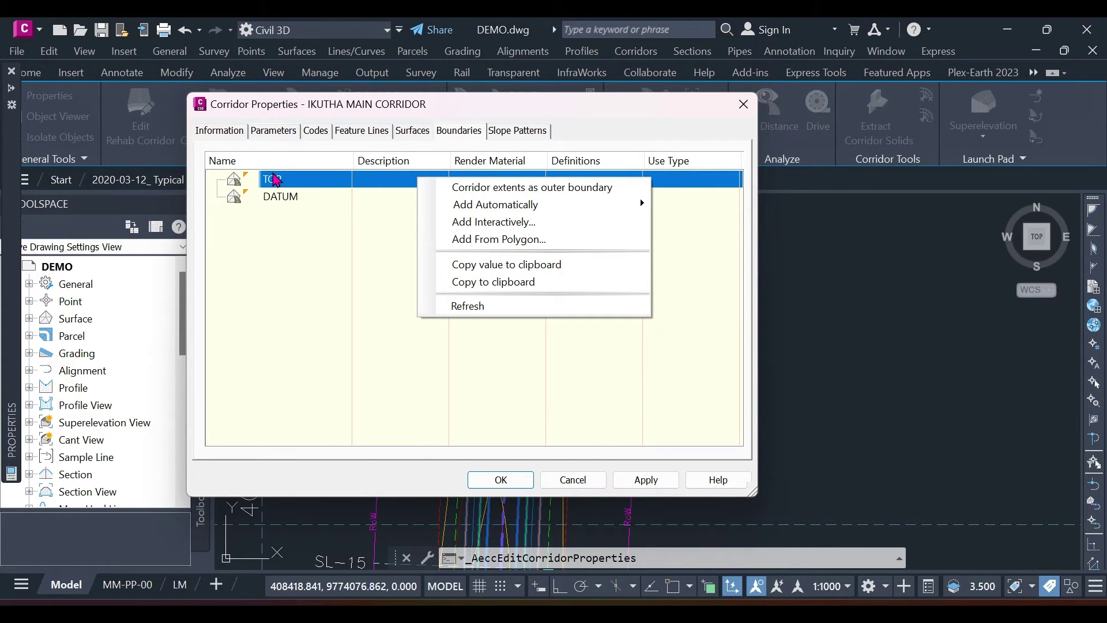
pyautogui.rightClick(364, 178)
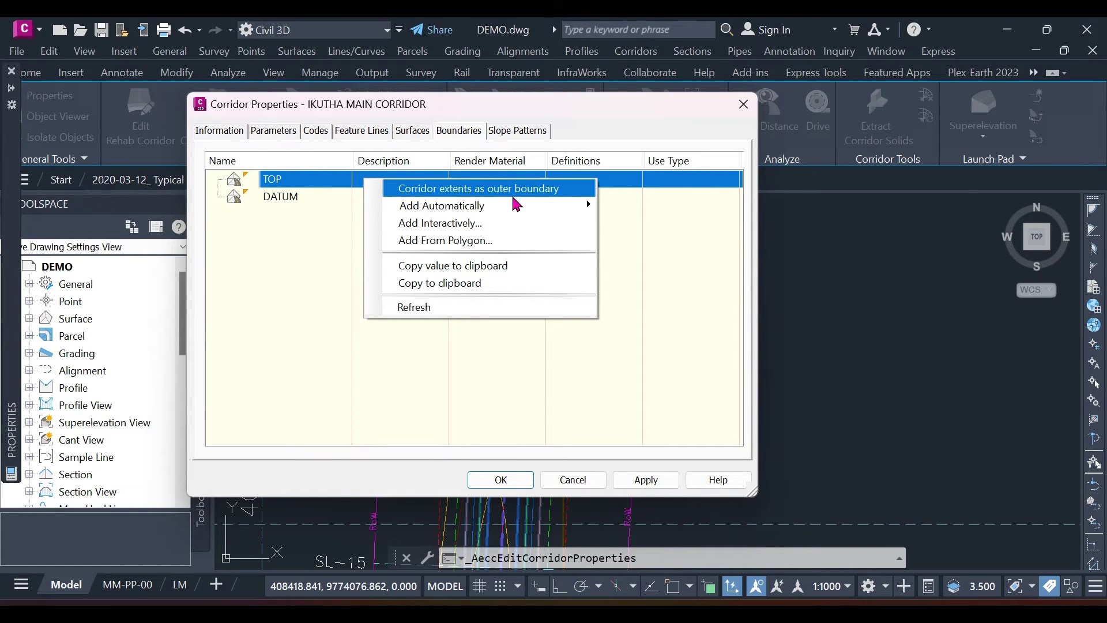
pyautogui.moveTo(568, 205)
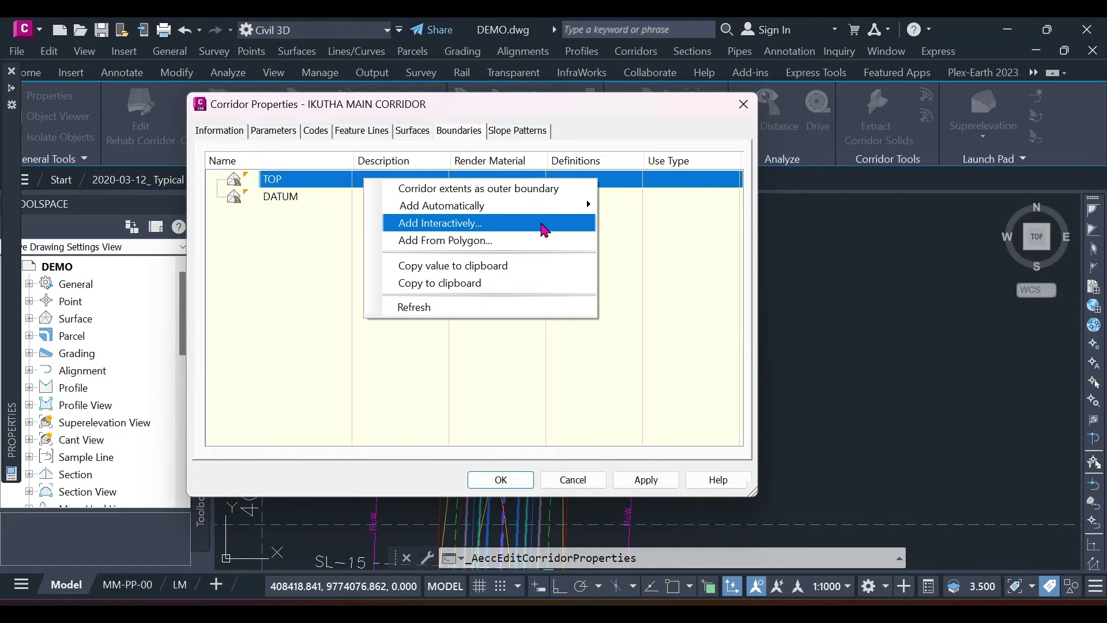
pyautogui.click(536, 254)
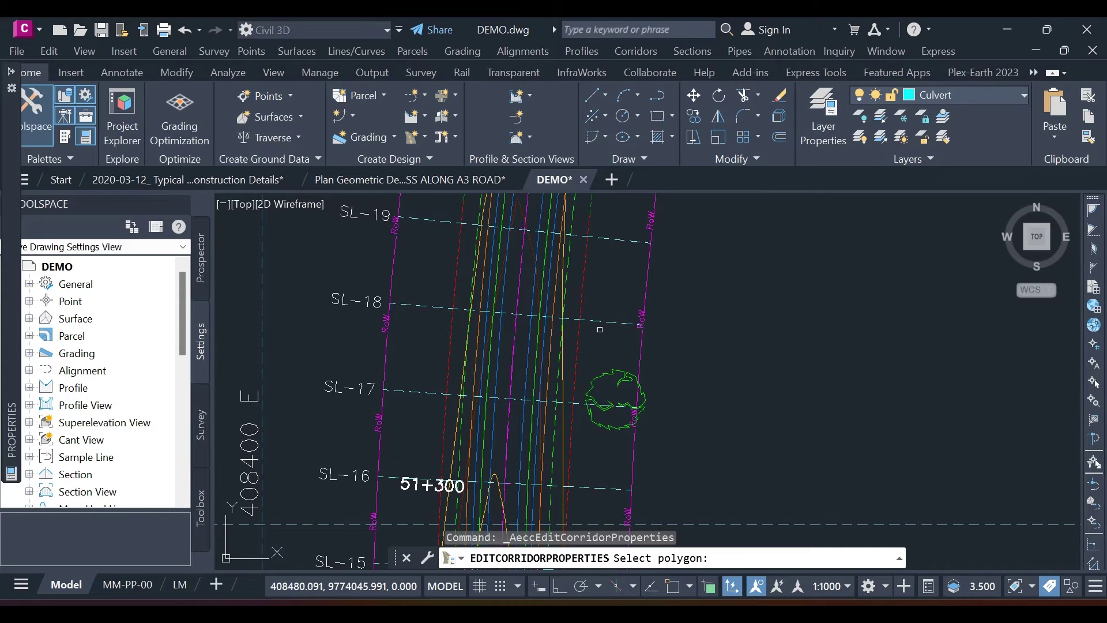
pyautogui.press('Escape')
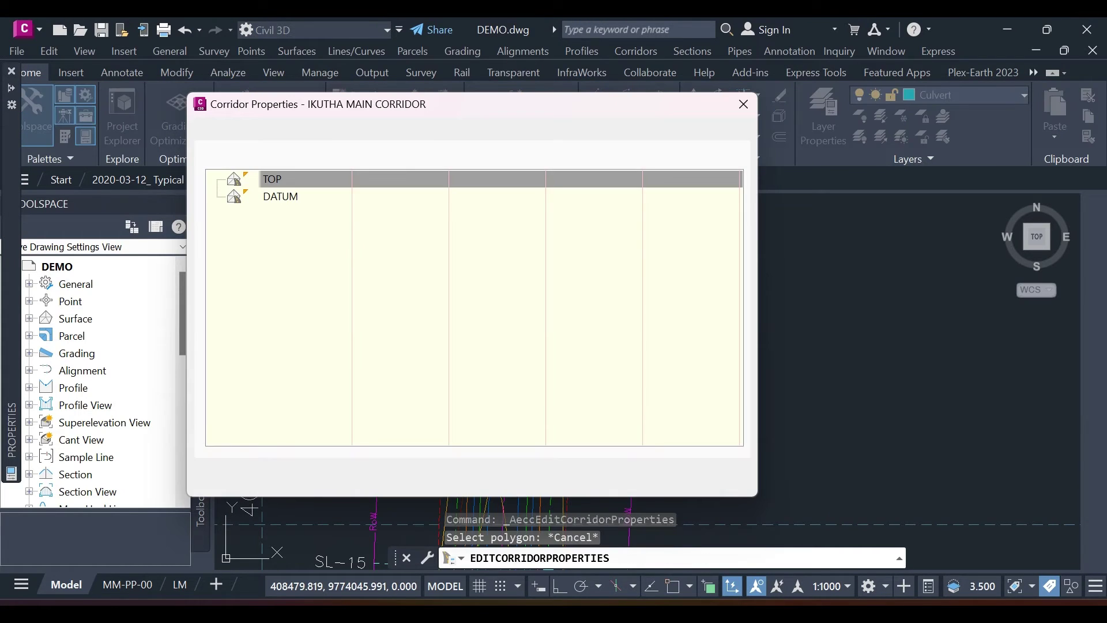
# Step: Set corridor extents as outside boundary for TOP and DATUM, apply, and rebuild the corridor
pyautogui.rightClick(490, 184)
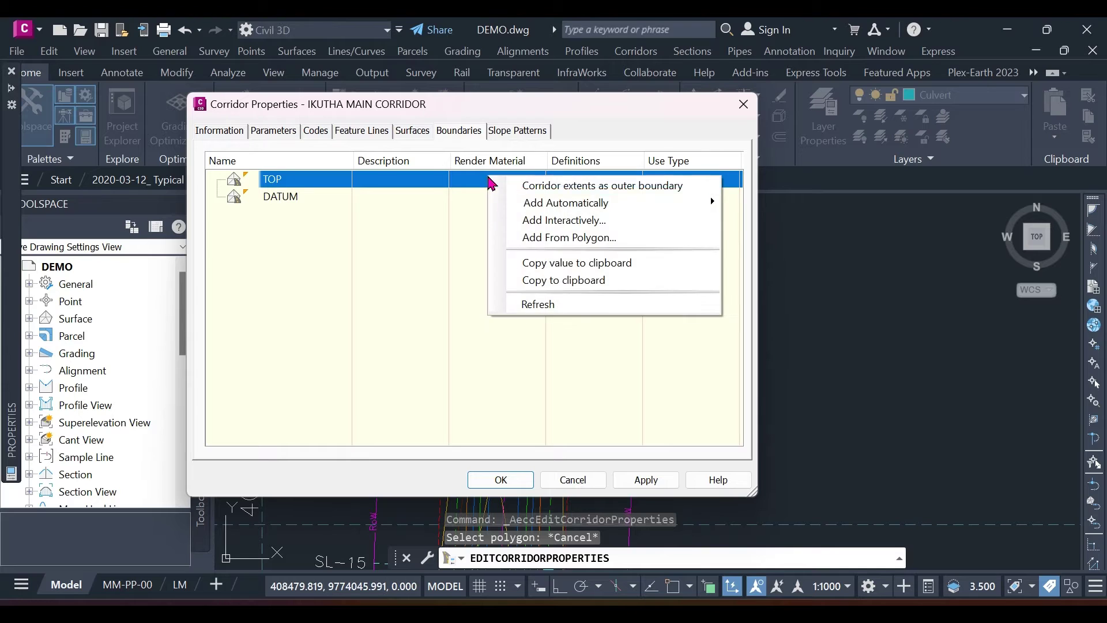
pyautogui.click(540, 183)
pyautogui.click(310, 218)
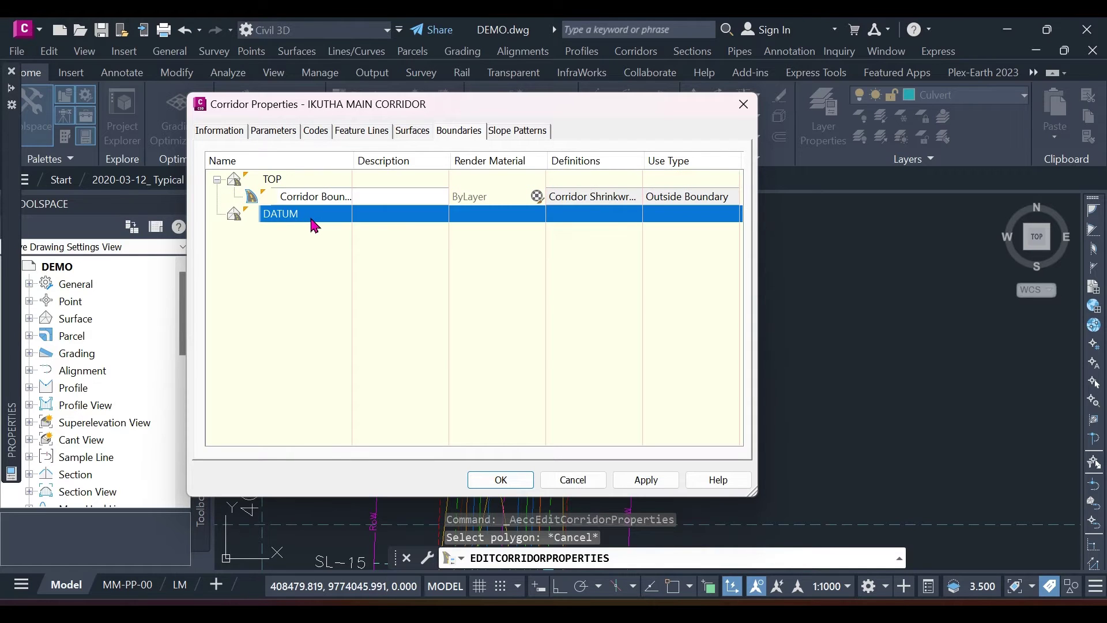
pyautogui.rightClick(313, 220)
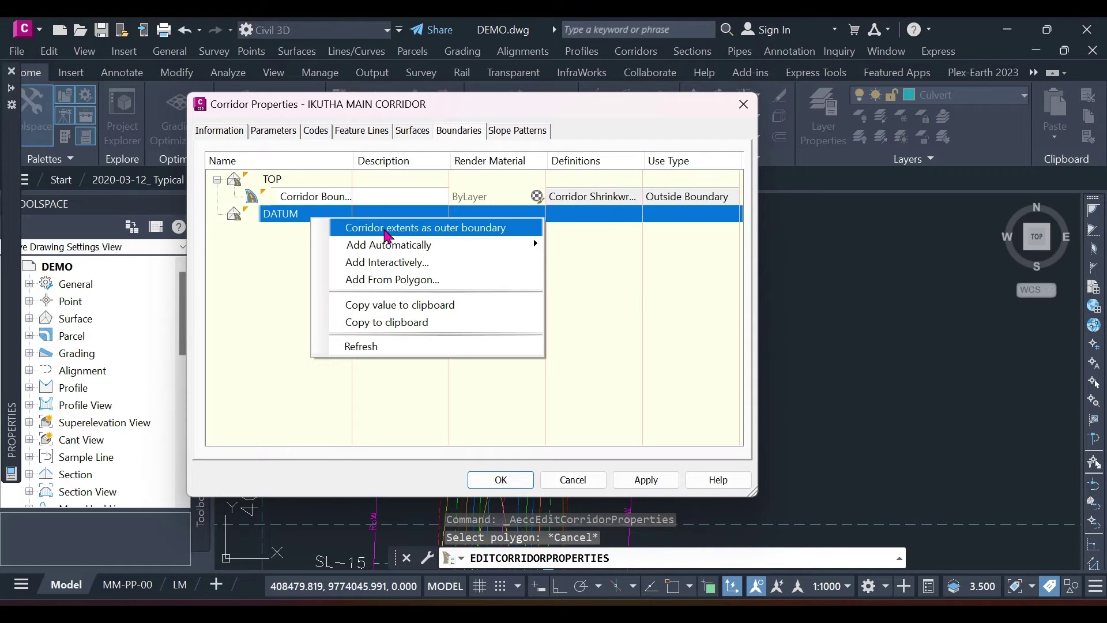
pyautogui.click(449, 229)
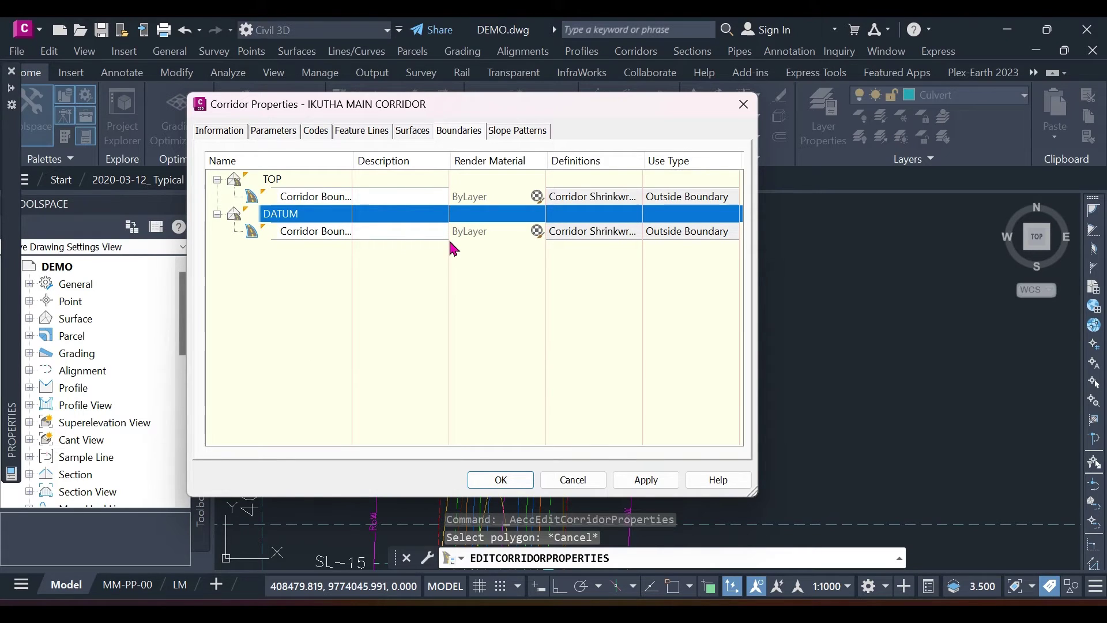
pyautogui.click(646, 480)
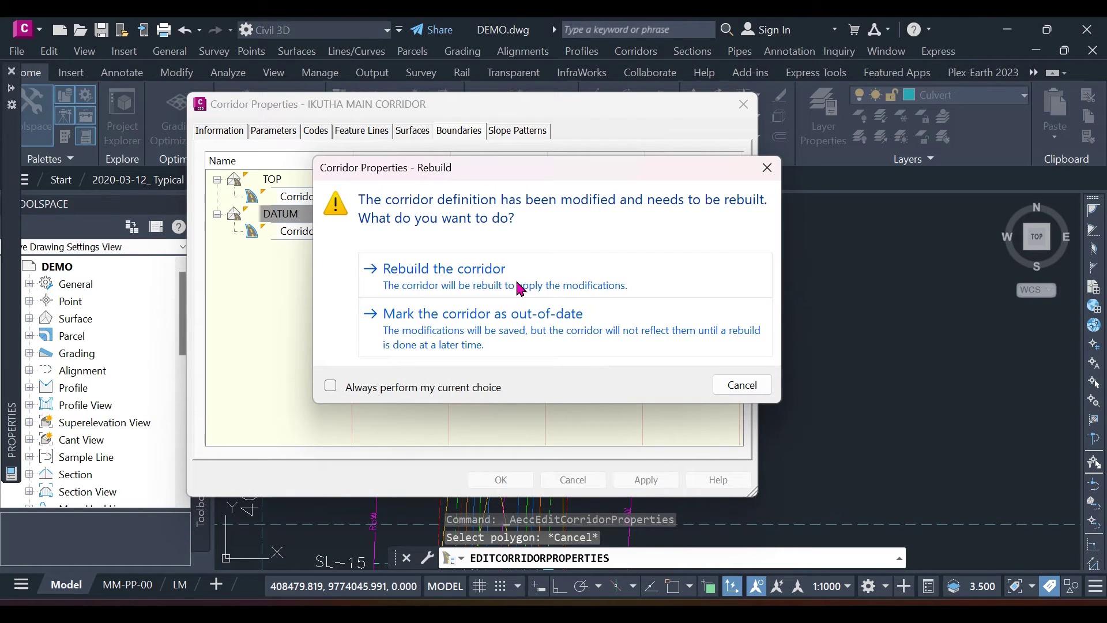
pyautogui.click(520, 289)
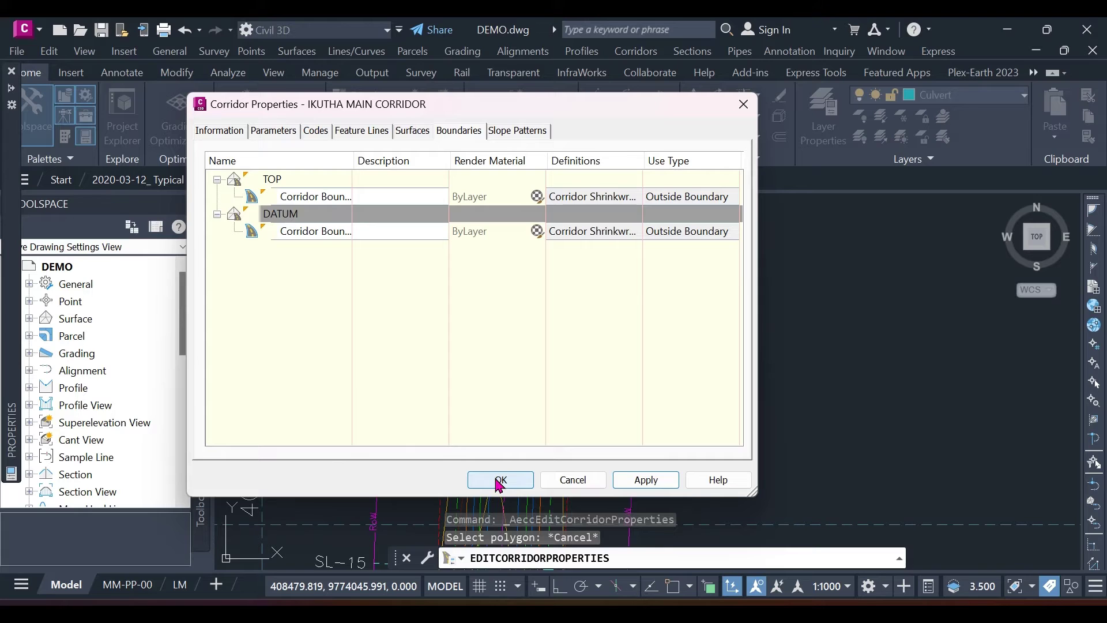
# Step: Accept the boundary changes with OK, closing Corridor Properties
pyautogui.click(495, 484)
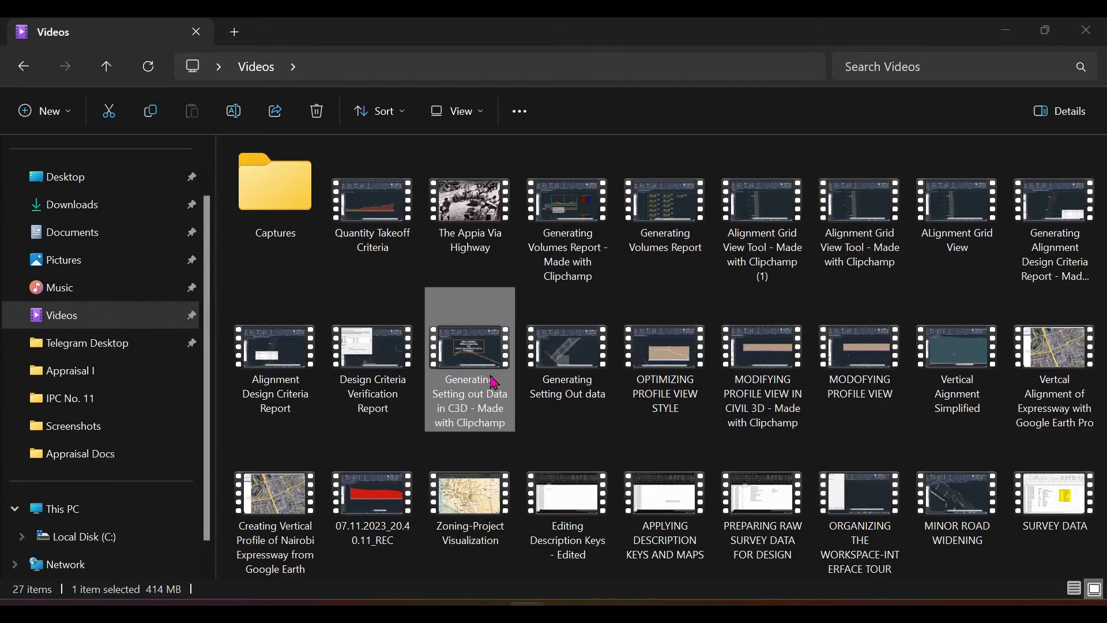
# Step: Switch back to DEMO.dwg and select sample line SL-19
pyautogui.moveTo(526, 601)
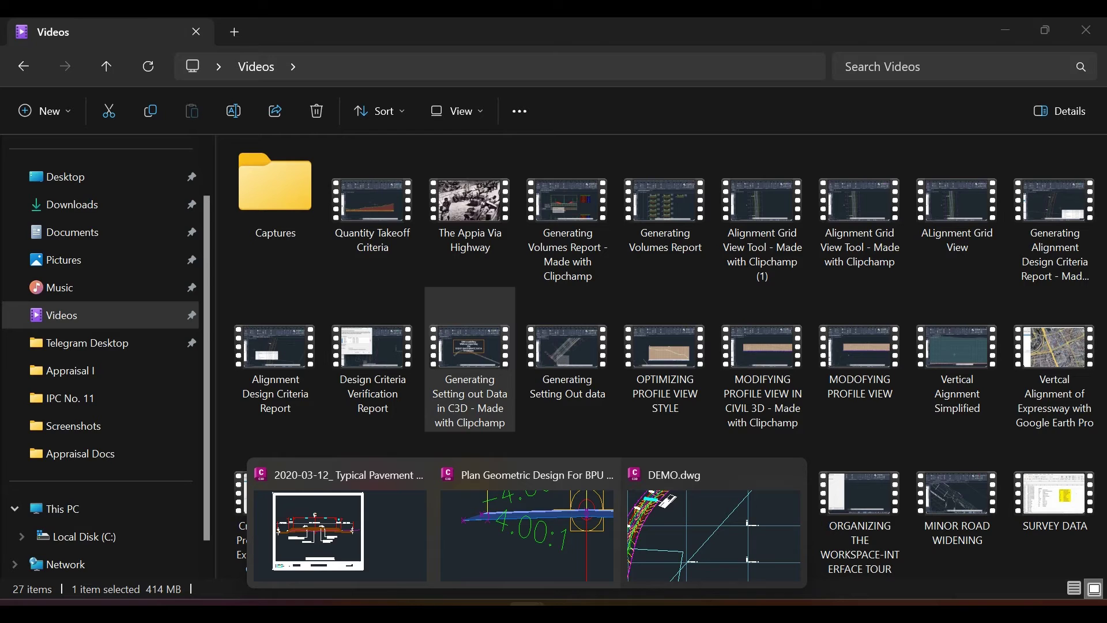
pyautogui.click(663, 539)
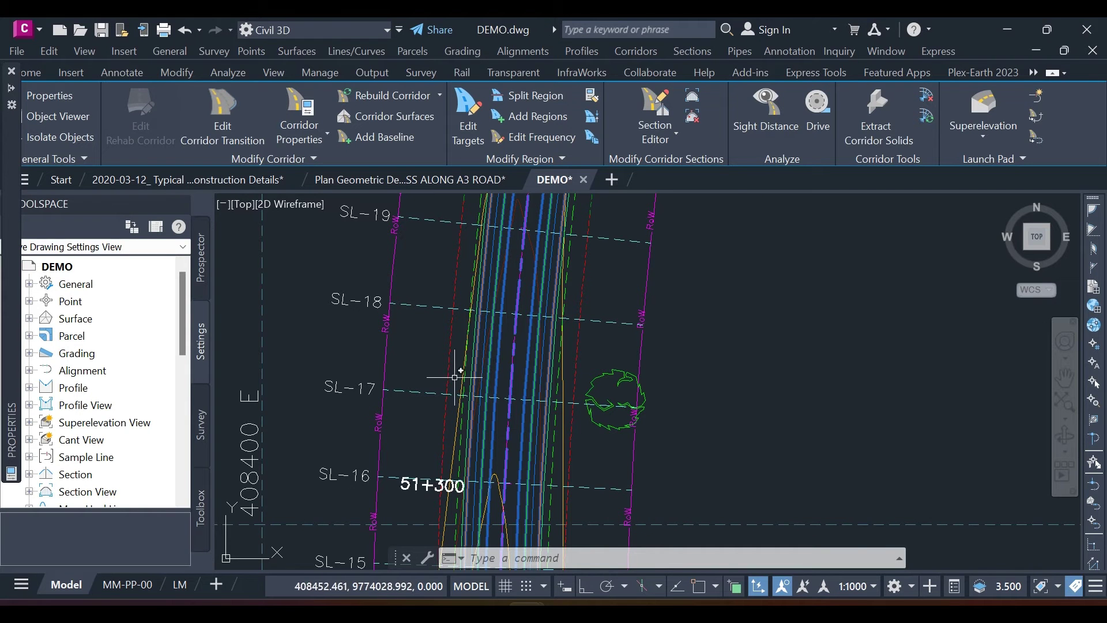
pyautogui.scroll(-3, 455, 374)
pyautogui.scroll(4, 441, 308)
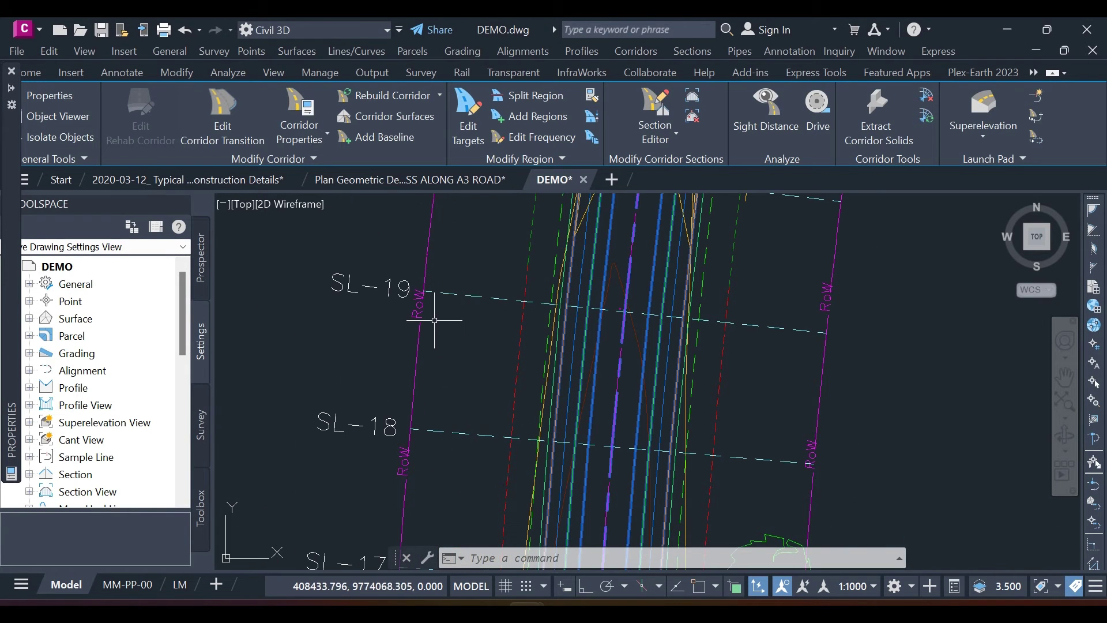
pyautogui.click(456, 294)
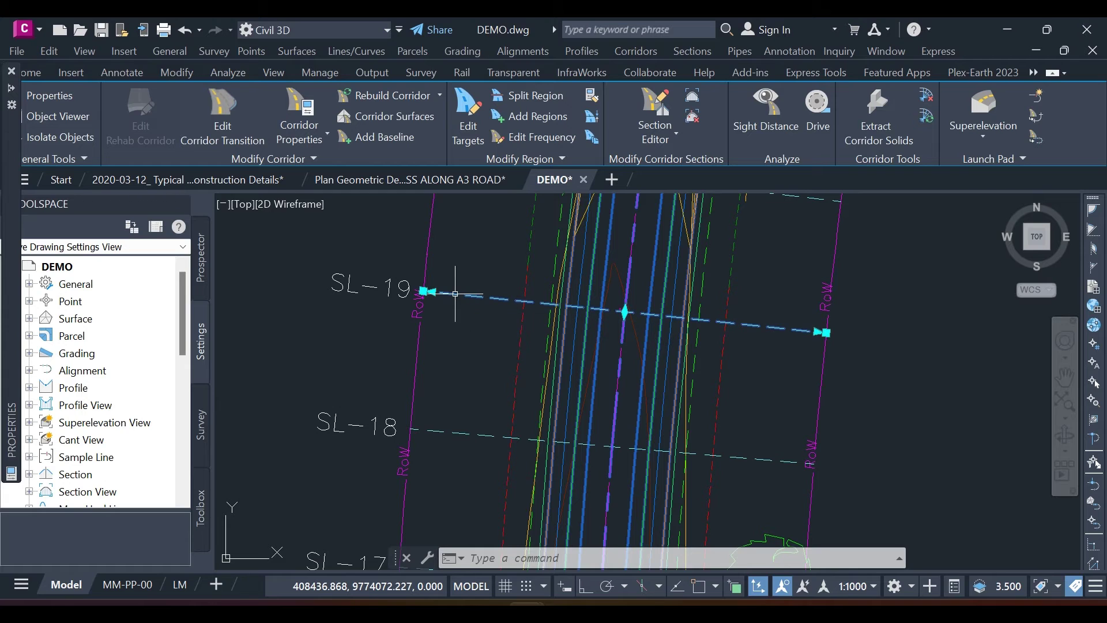
pyautogui.press('Escape')
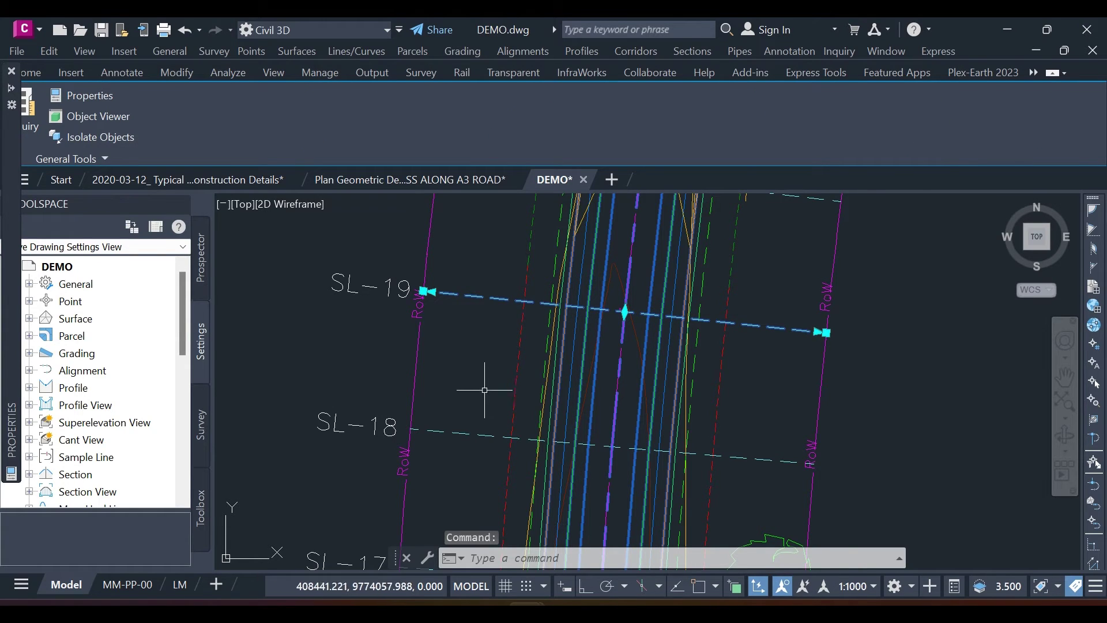
pyautogui.press('Escape')
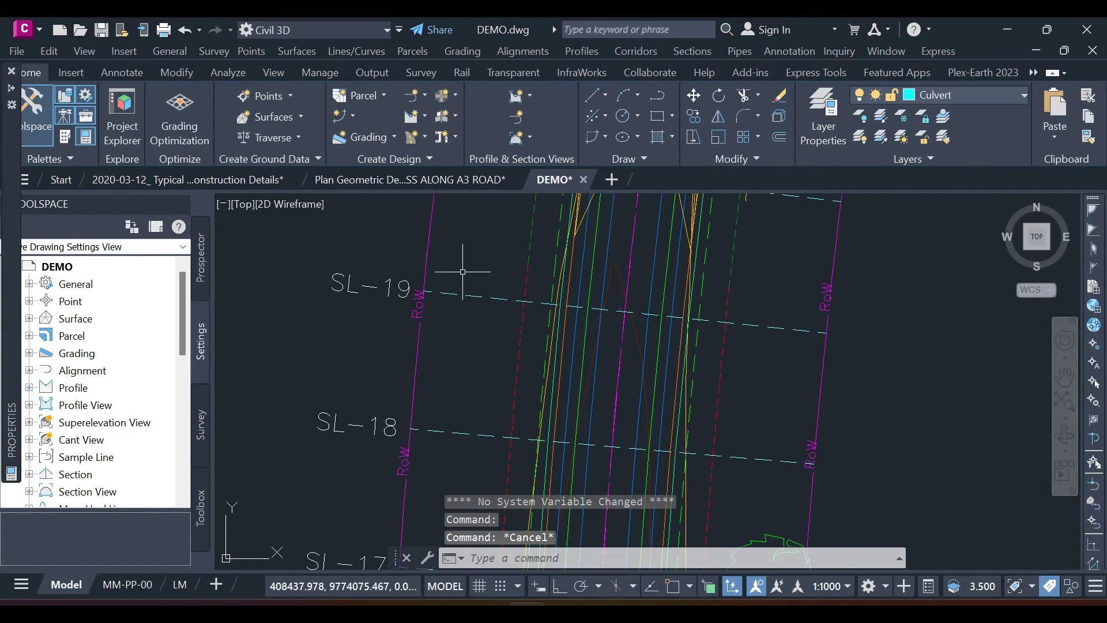
pyautogui.click(461, 292)
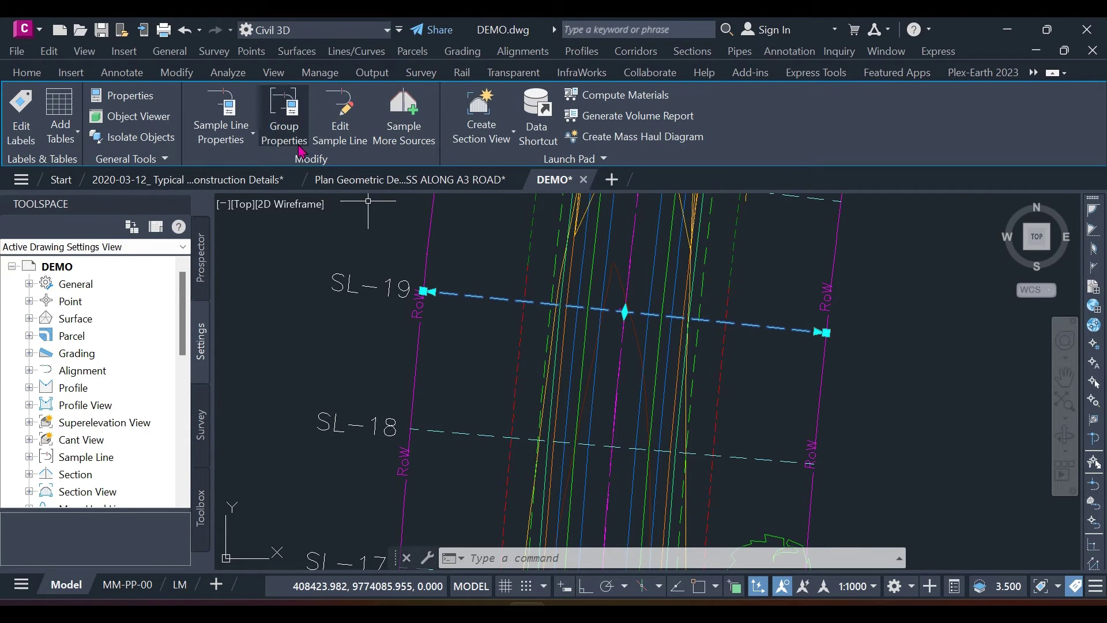
# Step: Open Sample More Sources for the sample line group and widen its list columns
pyautogui.click(409, 109)
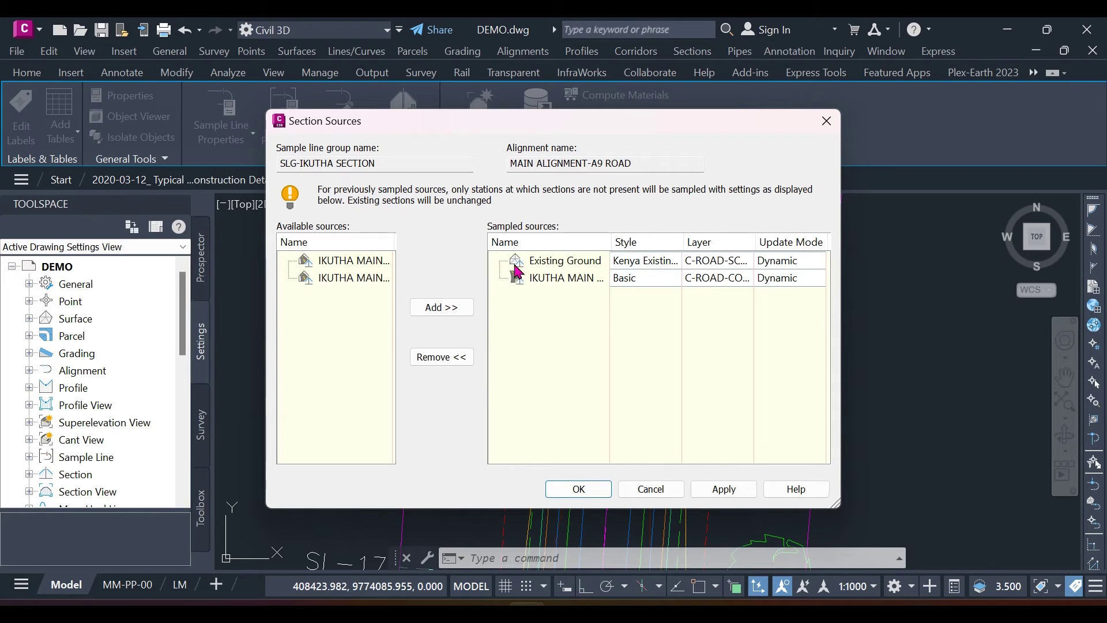
pyautogui.moveTo(610, 241); pyautogui.dragTo(650, 241)
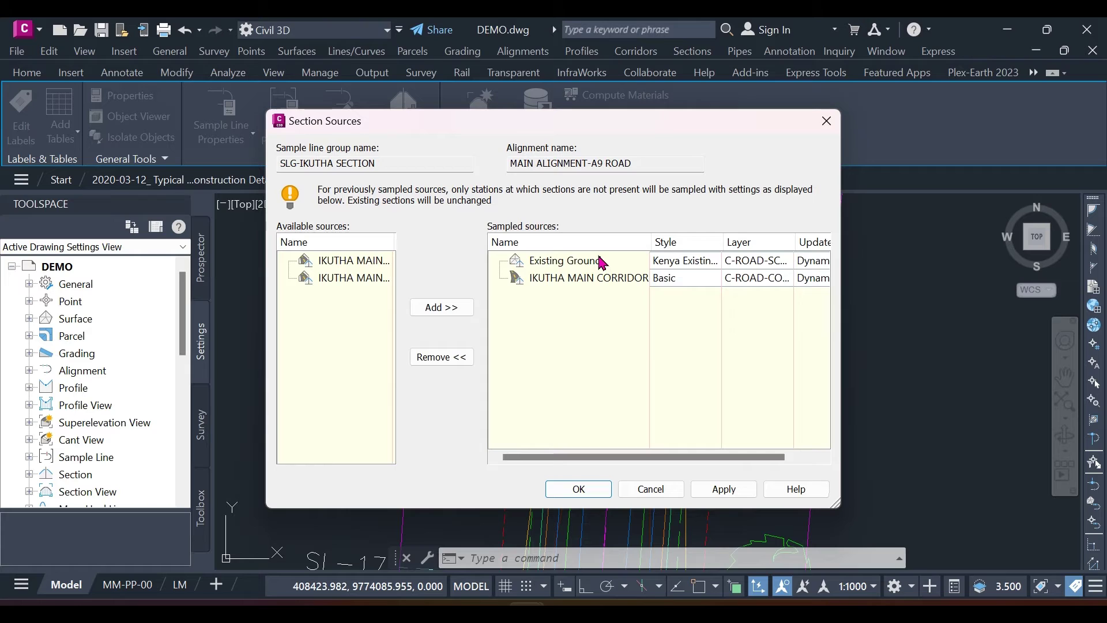
pyautogui.moveTo(395, 241); pyautogui.dragTo(431, 241)
pyautogui.moveTo(321, 456)
pyautogui.mouseDown()
pyautogui.moveTo(373, 457)
pyautogui.moveTo(312, 465)
pyautogui.mouseUp()
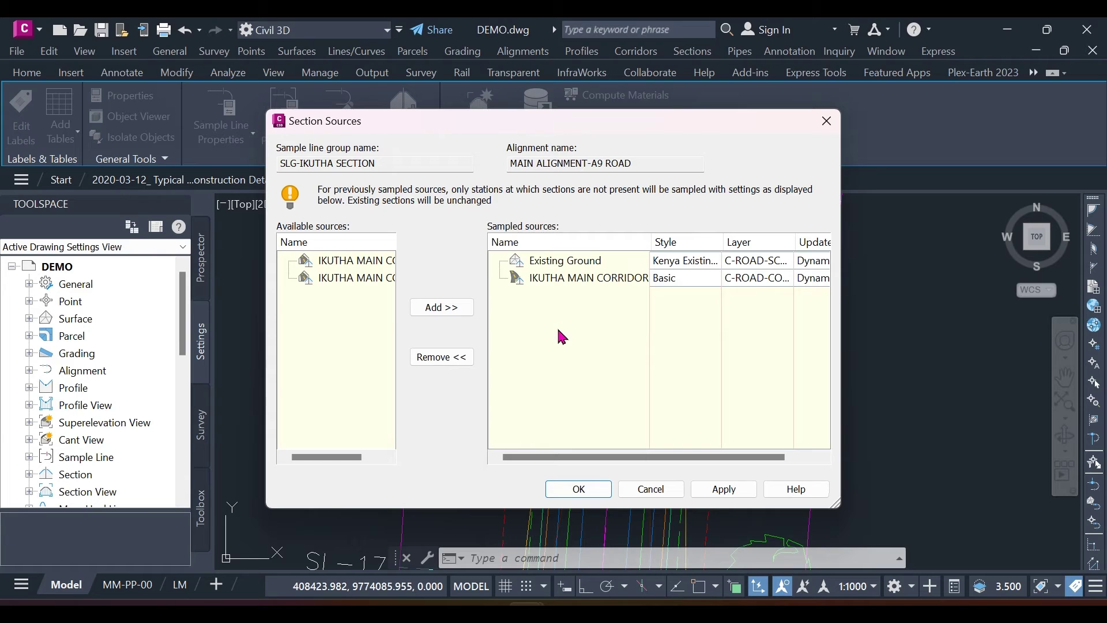
pyautogui.moveTo(341, 455); pyautogui.dragTo(374, 466)
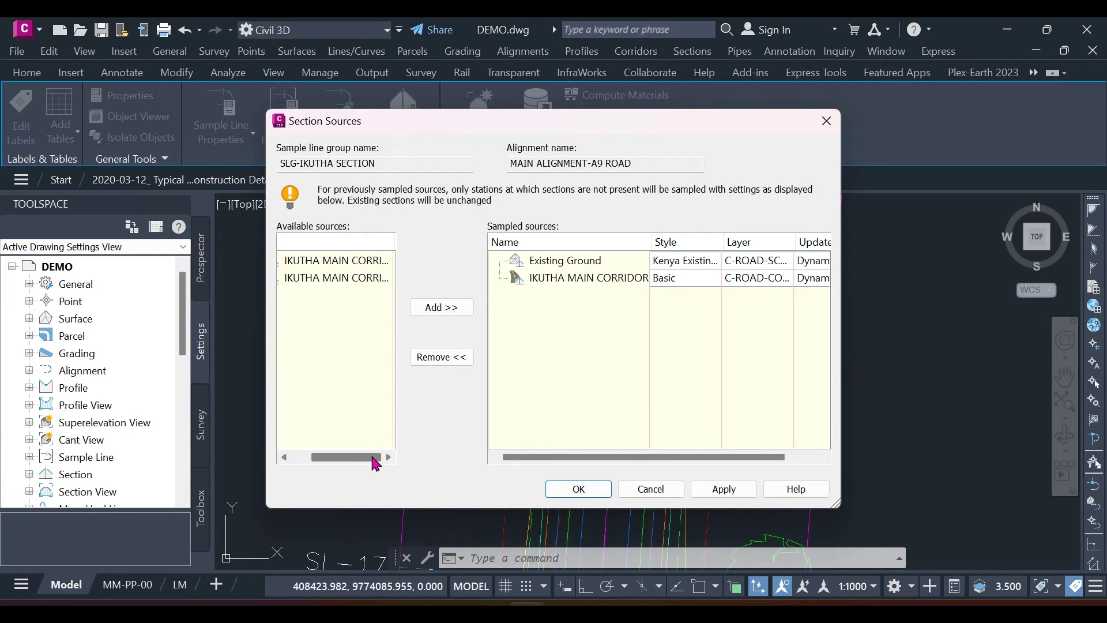
pyautogui.moveTo(370, 458); pyautogui.dragTo(348, 462)
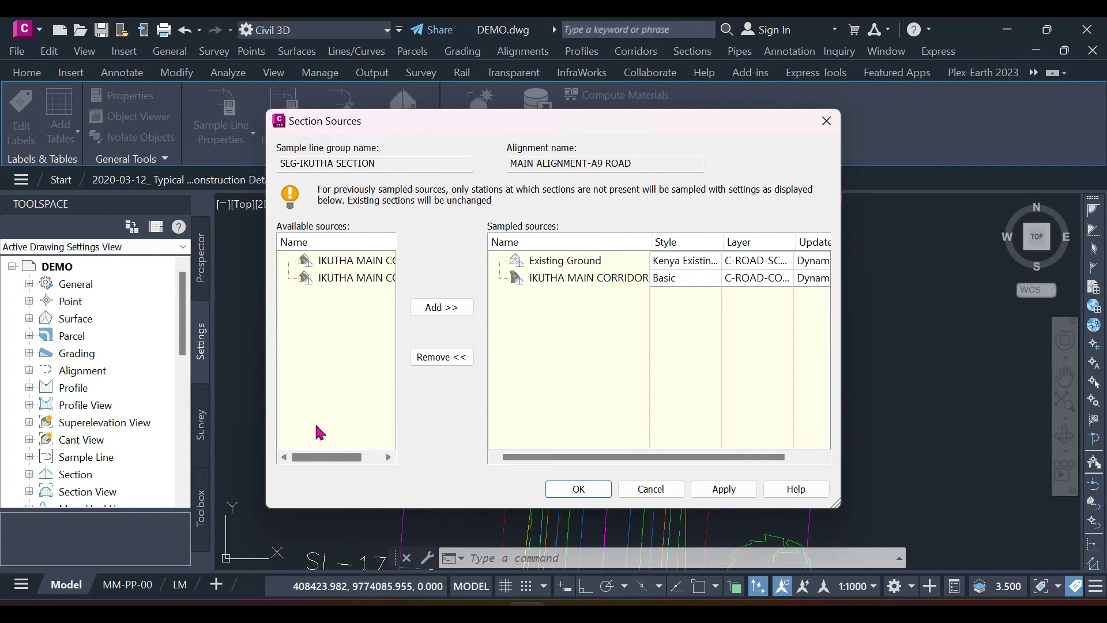
pyautogui.moveTo(324, 458); pyautogui.dragTo(378, 464)
# Step: Add both IKUTHA corridor surfaces to the sampled sources and apply the change
pyautogui.click(348, 264)
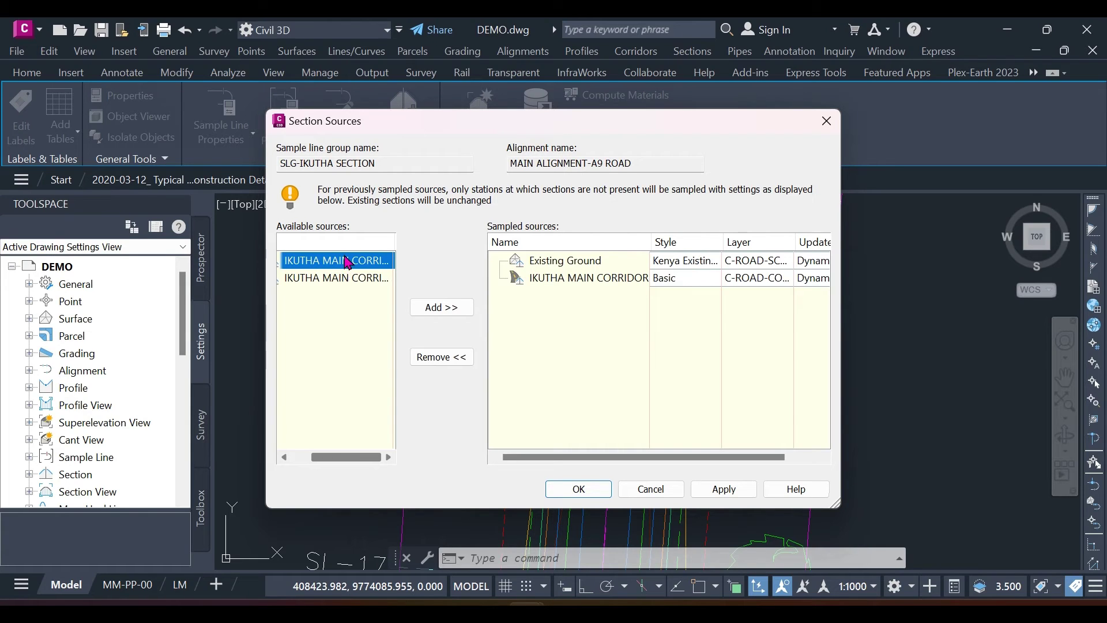
pyautogui.click(443, 311)
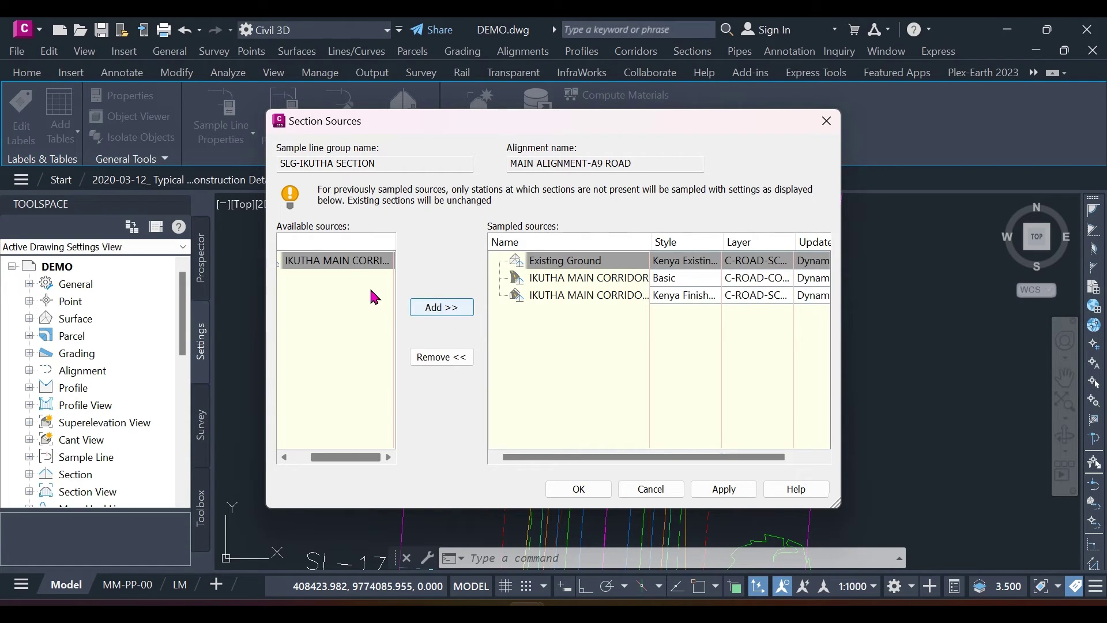
pyautogui.click(349, 260)
pyautogui.click(444, 314)
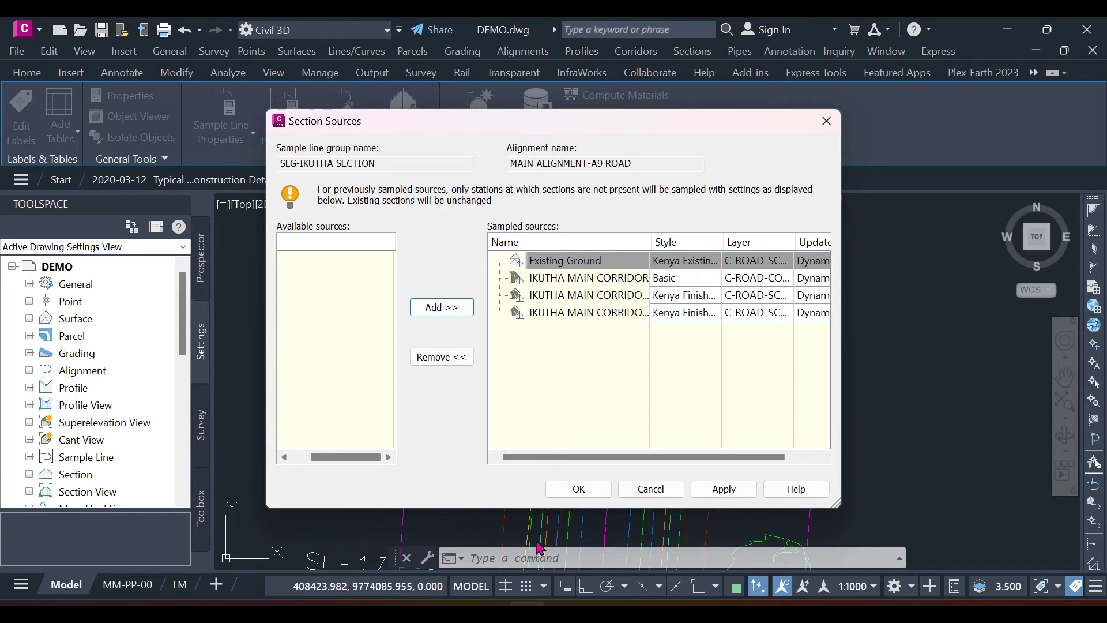
pyautogui.click(718, 490)
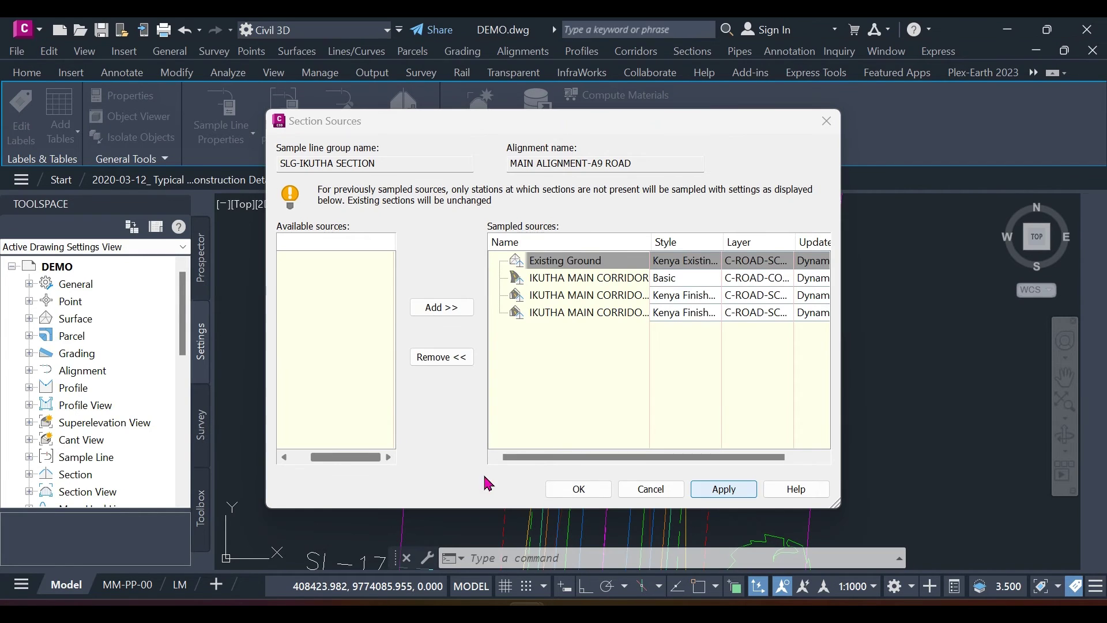
pyautogui.click(581, 490)
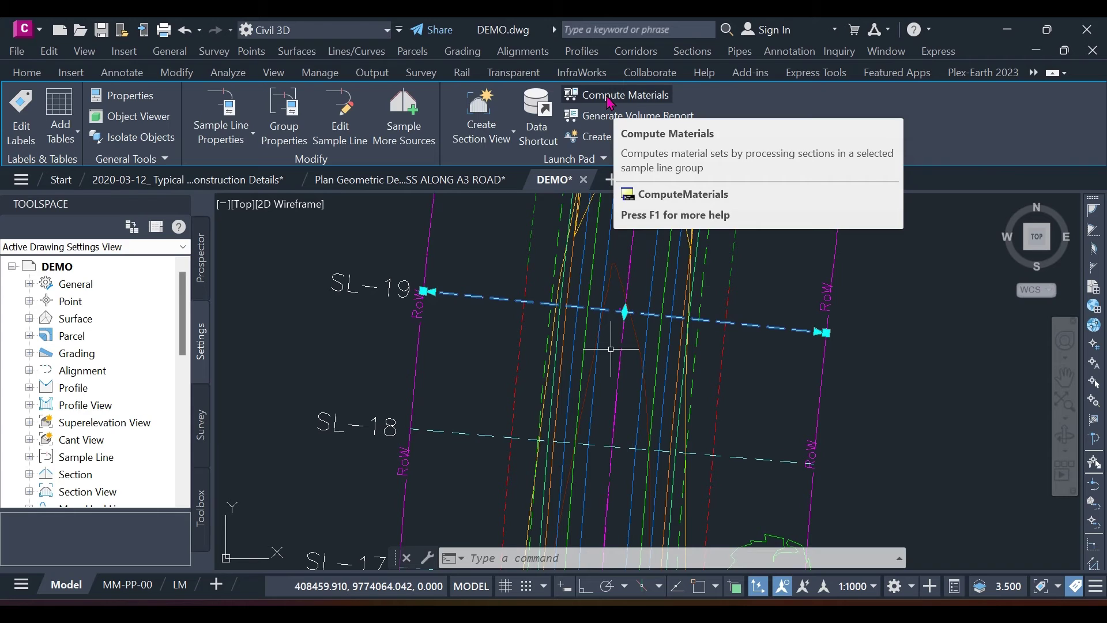
# Step: Start Compute Materials with alignment MAIN ALIGNMENT-A9 ROAD and sample line group SLG-IKUTHA SECTION
pyautogui.click(609, 102)
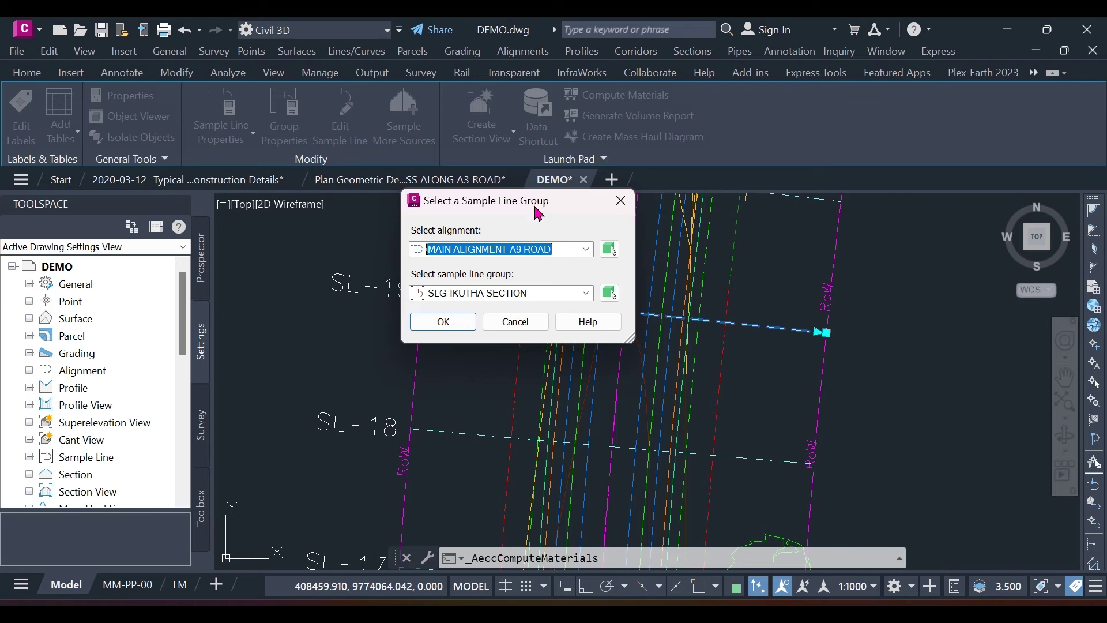
pyautogui.click(586, 249)
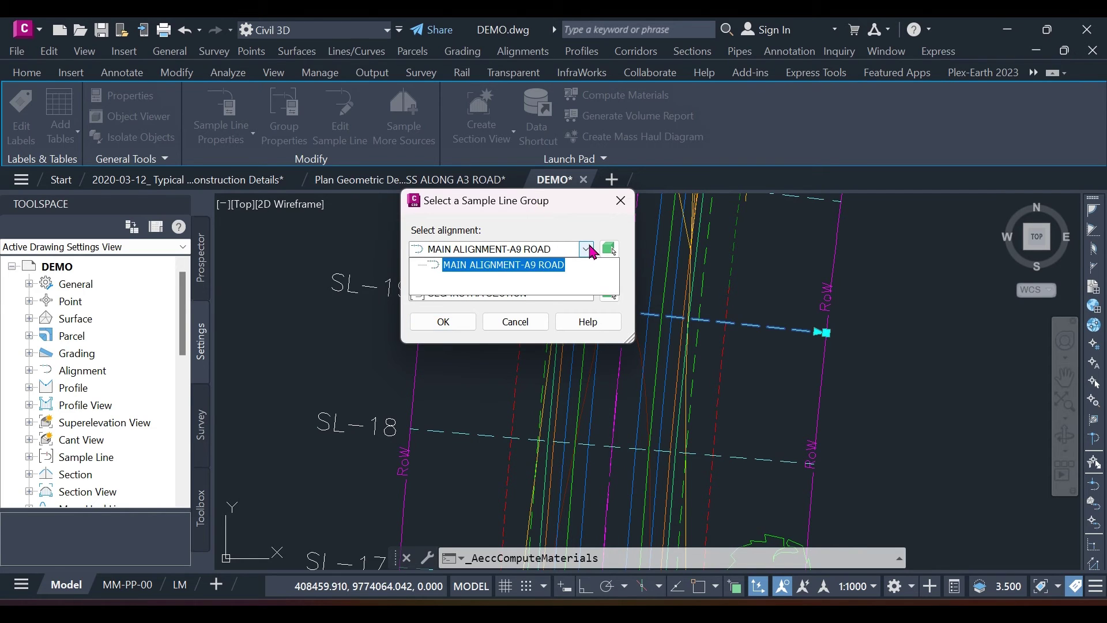
pyautogui.click(517, 267)
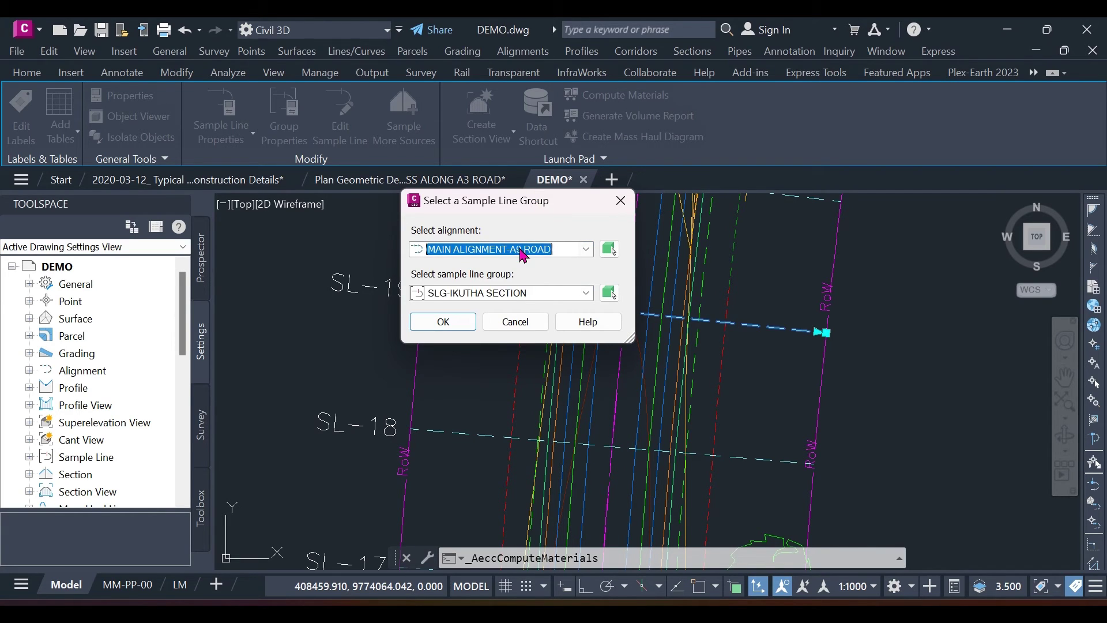
pyautogui.click(584, 251)
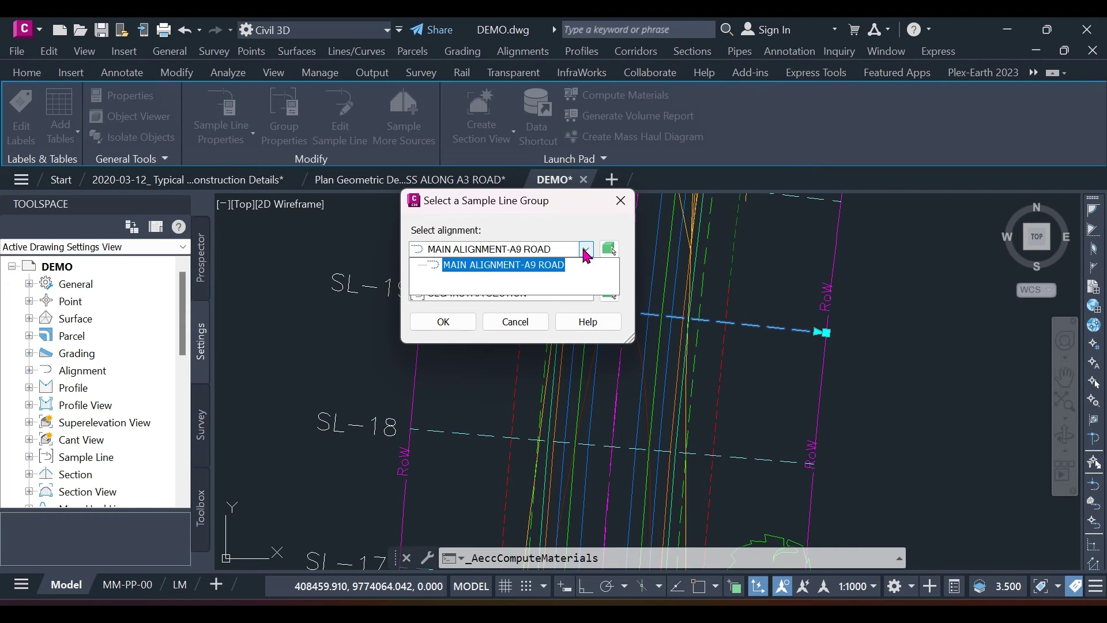
pyautogui.click(588, 251)
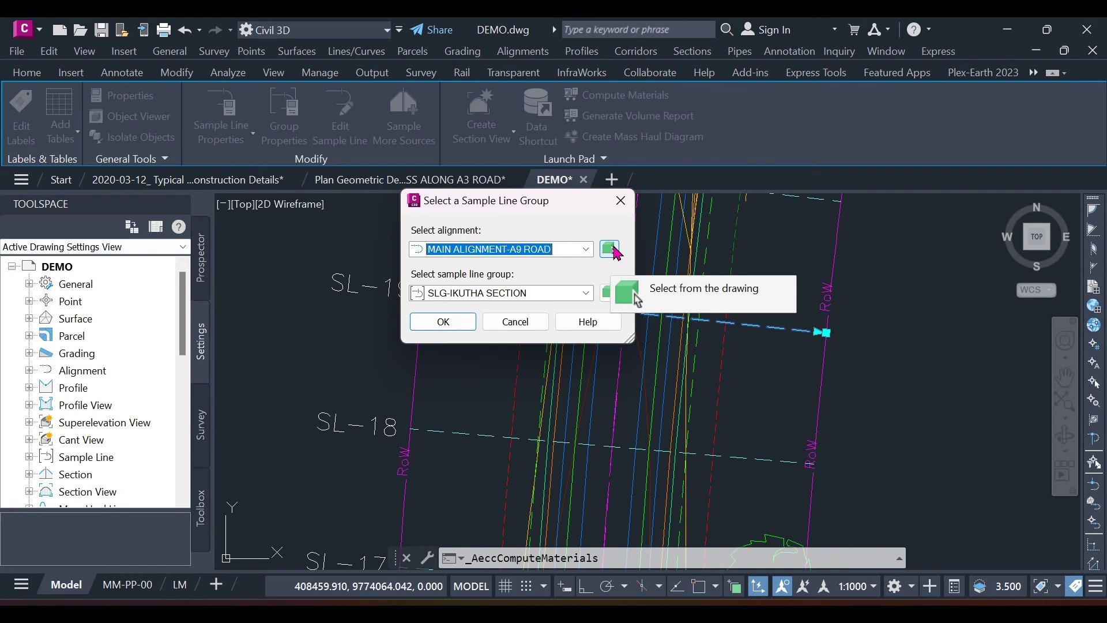
pyautogui.click(585, 293)
pyautogui.click(586, 293)
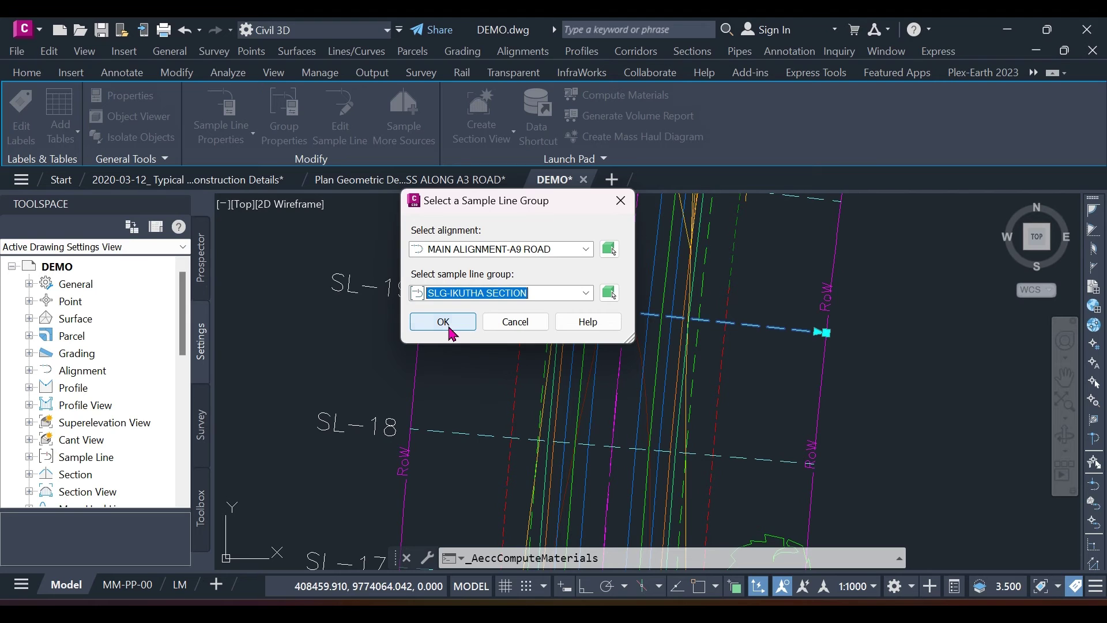
pyautogui.click(451, 334)
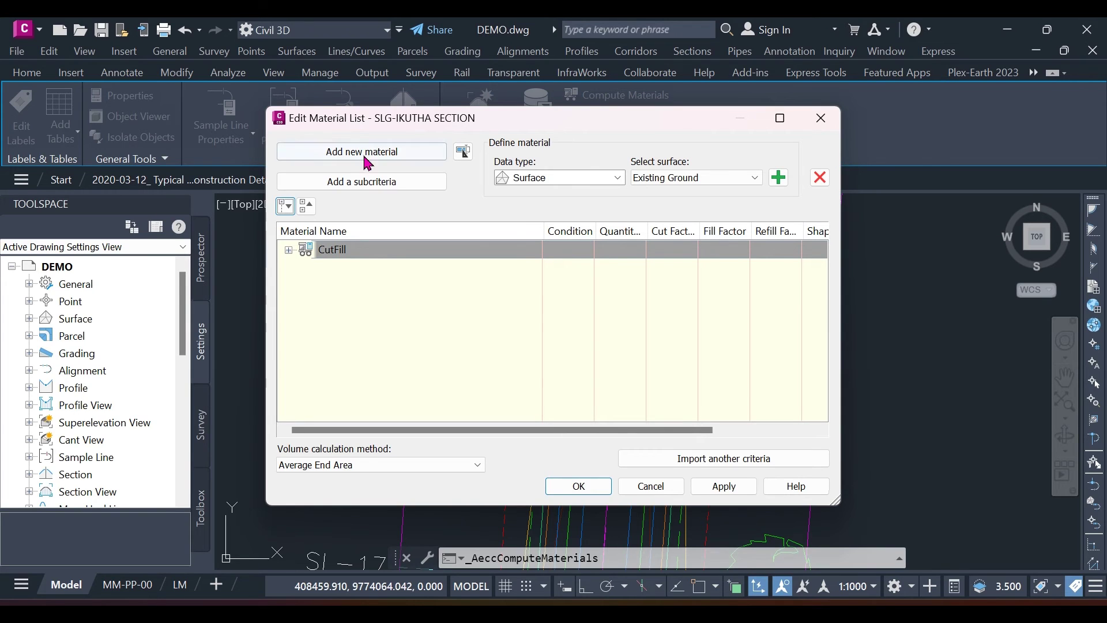
pyautogui.click(288, 250)
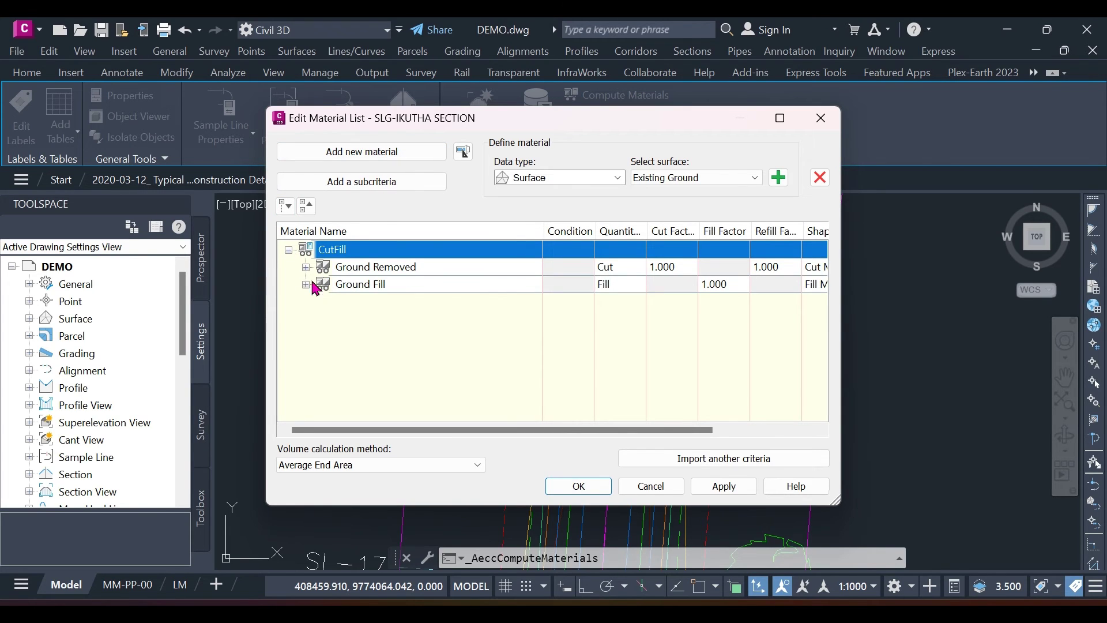
pyautogui.click(306, 267)
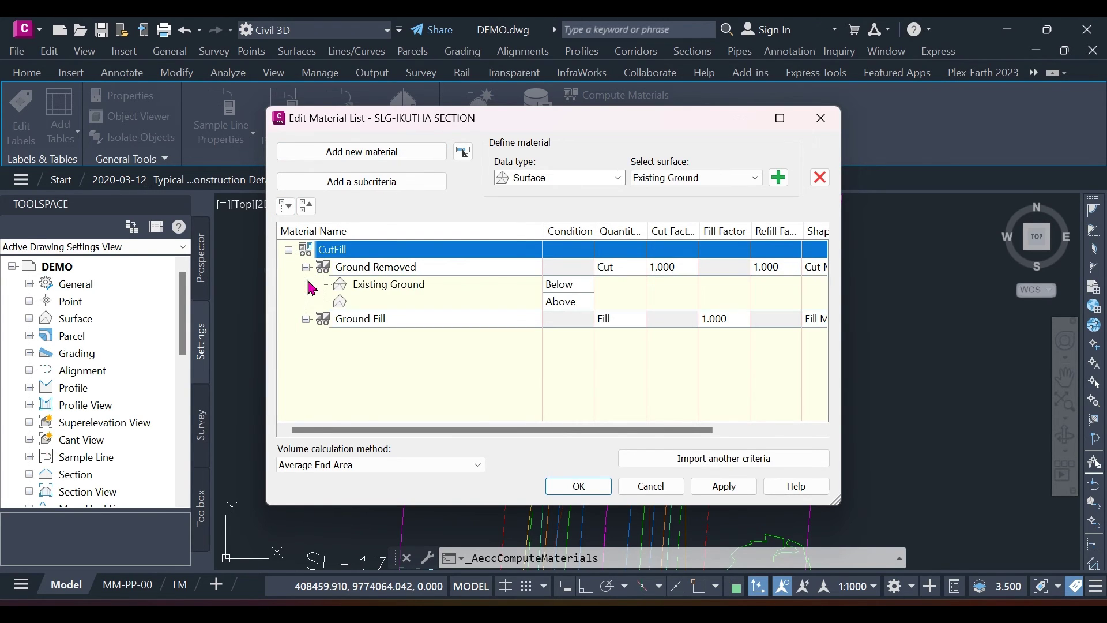
pyautogui.click(307, 319)
pyautogui.click(288, 250)
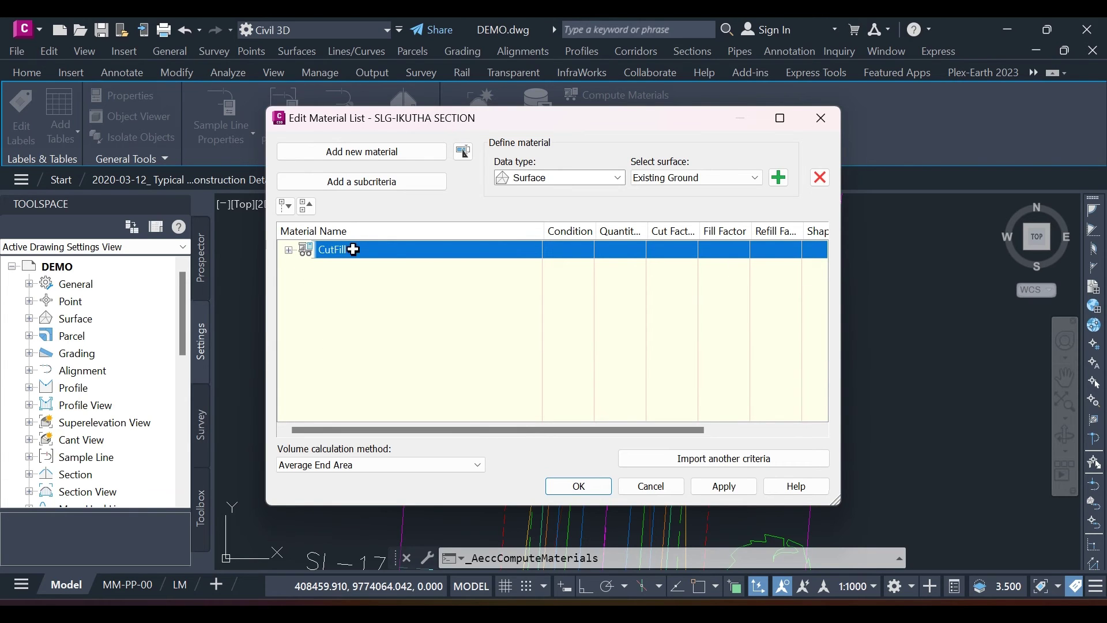
pyautogui.moveTo(586, 125); pyautogui.dragTo(527, 127)
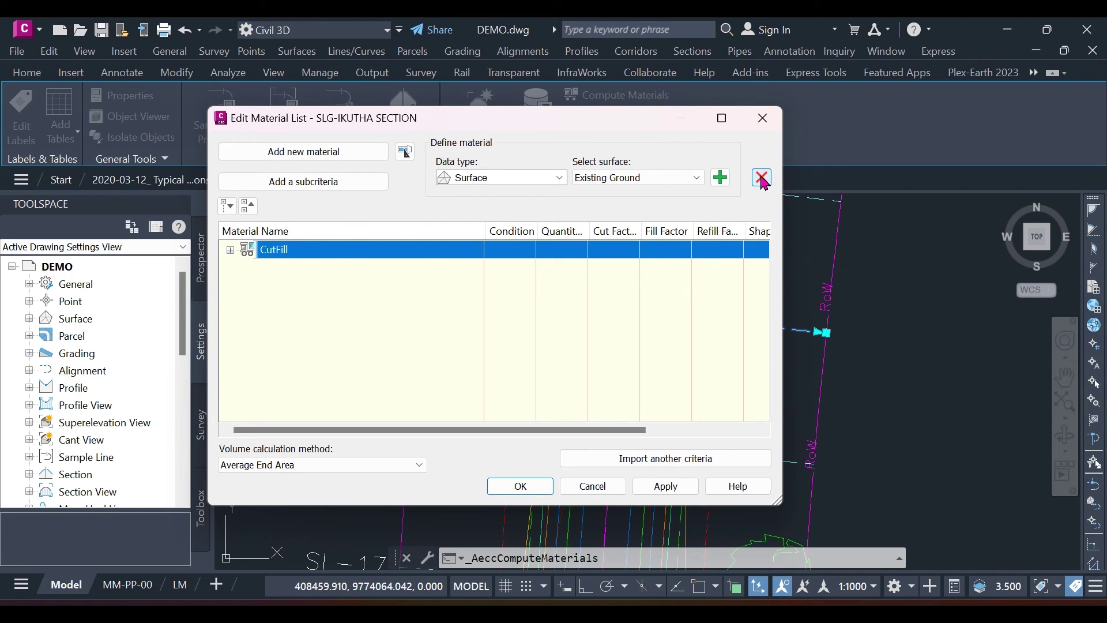
# Step: Delete the CutFill material, keeping Average End Area volume method and Surface data type
pyautogui.click(761, 179)
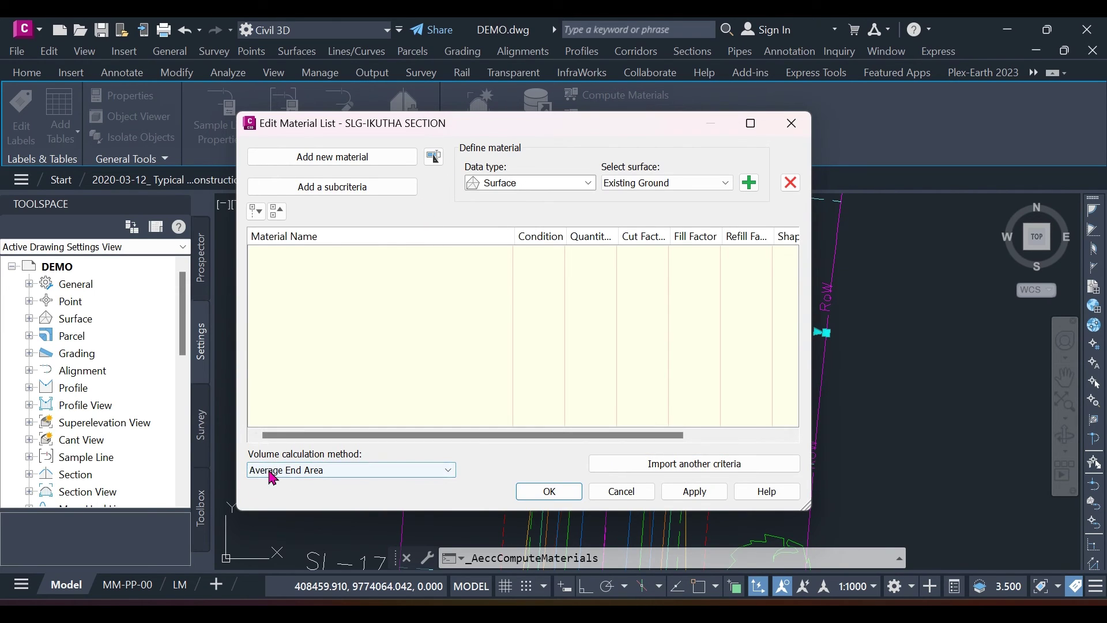
pyautogui.click(438, 471)
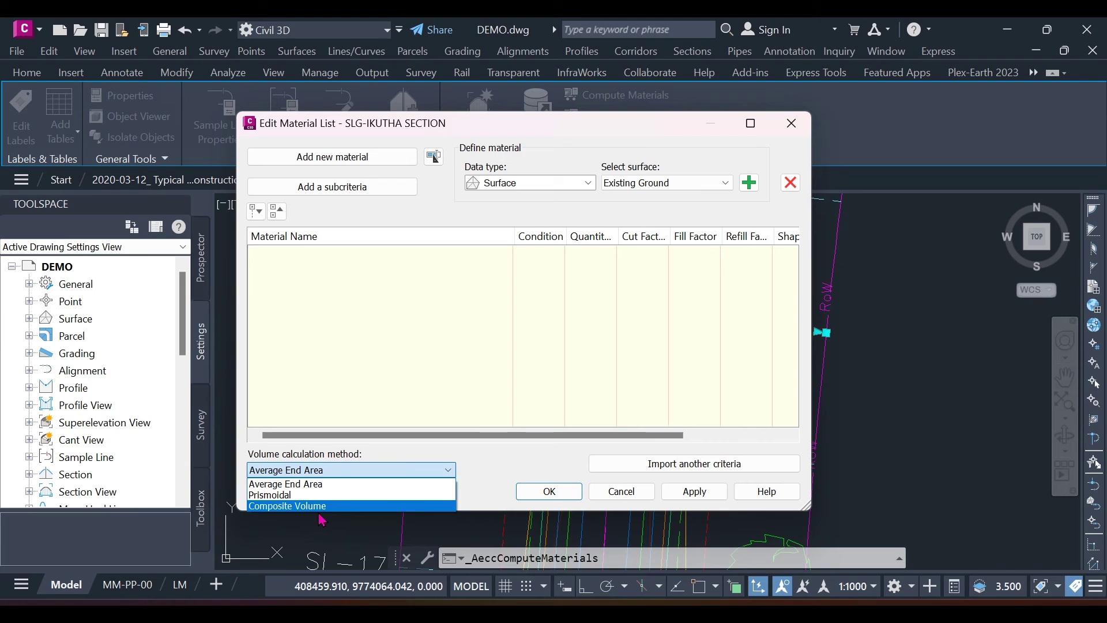
pyautogui.click(311, 485)
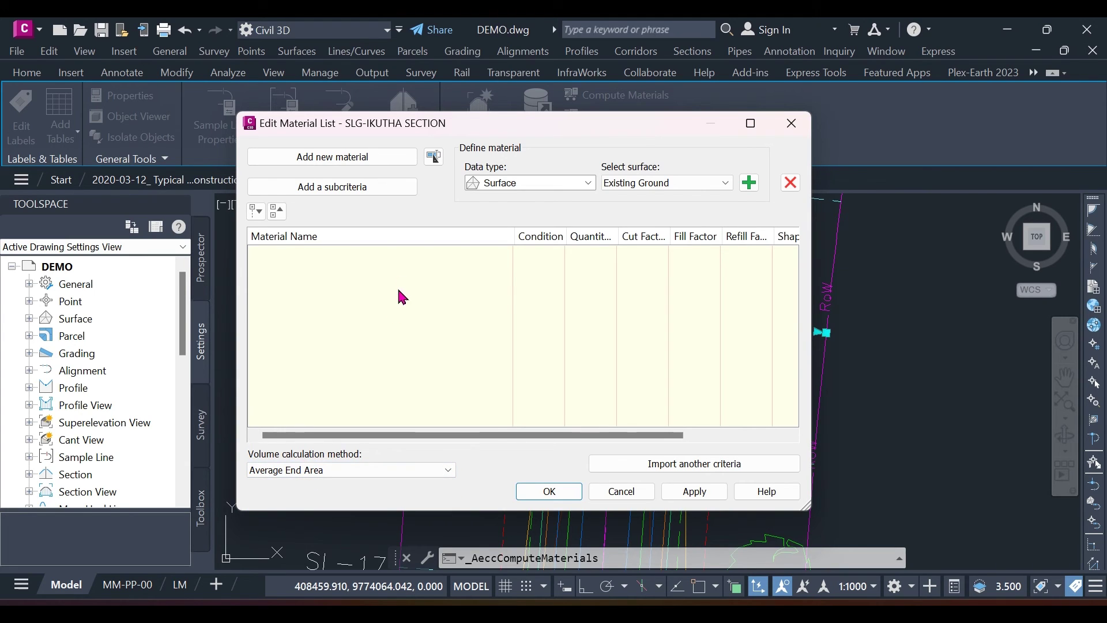
pyautogui.click(587, 183)
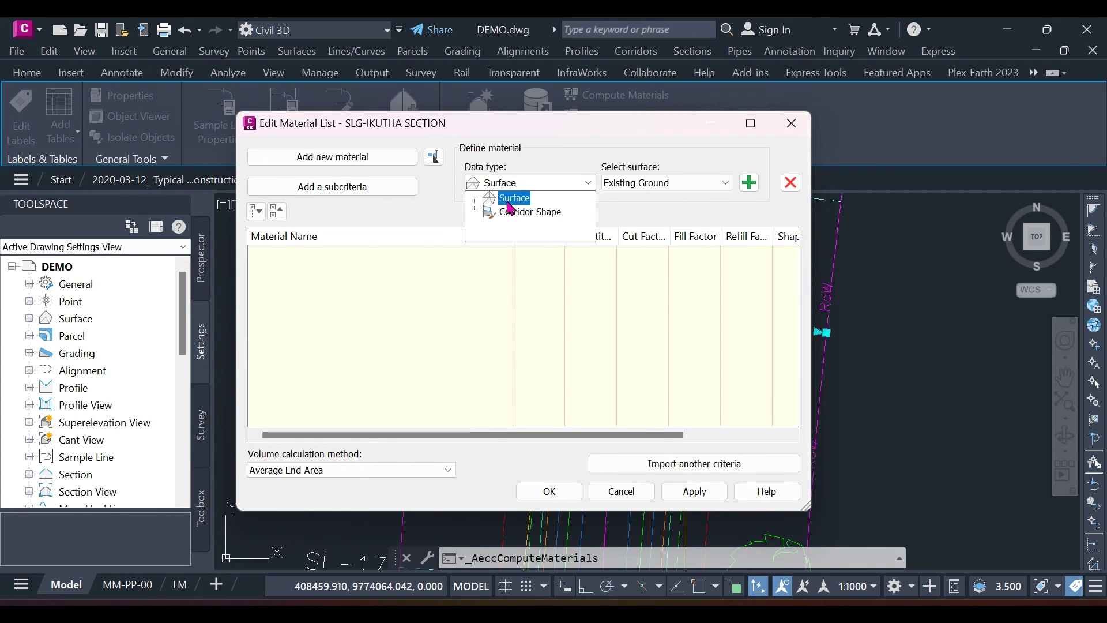
pyautogui.click(507, 198)
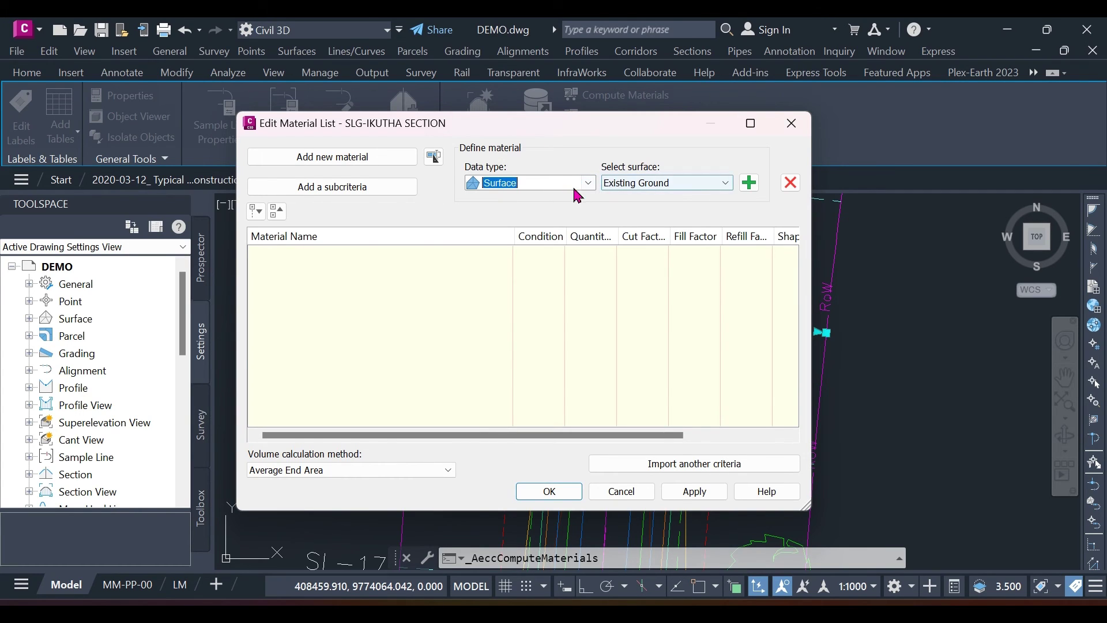
pyautogui.click(587, 185)
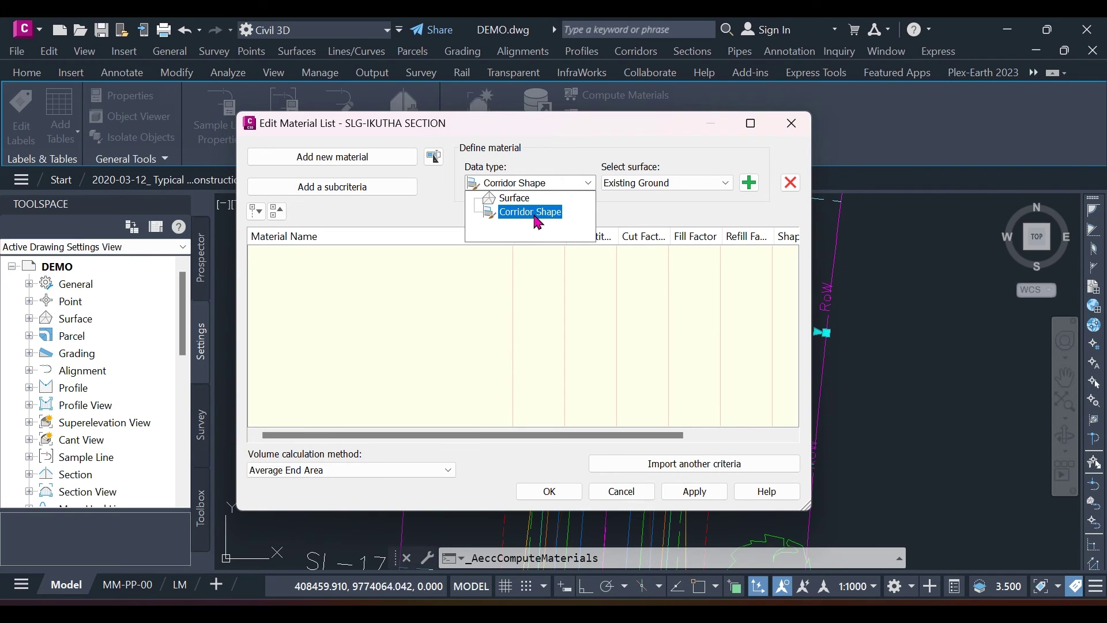
pyautogui.click(519, 201)
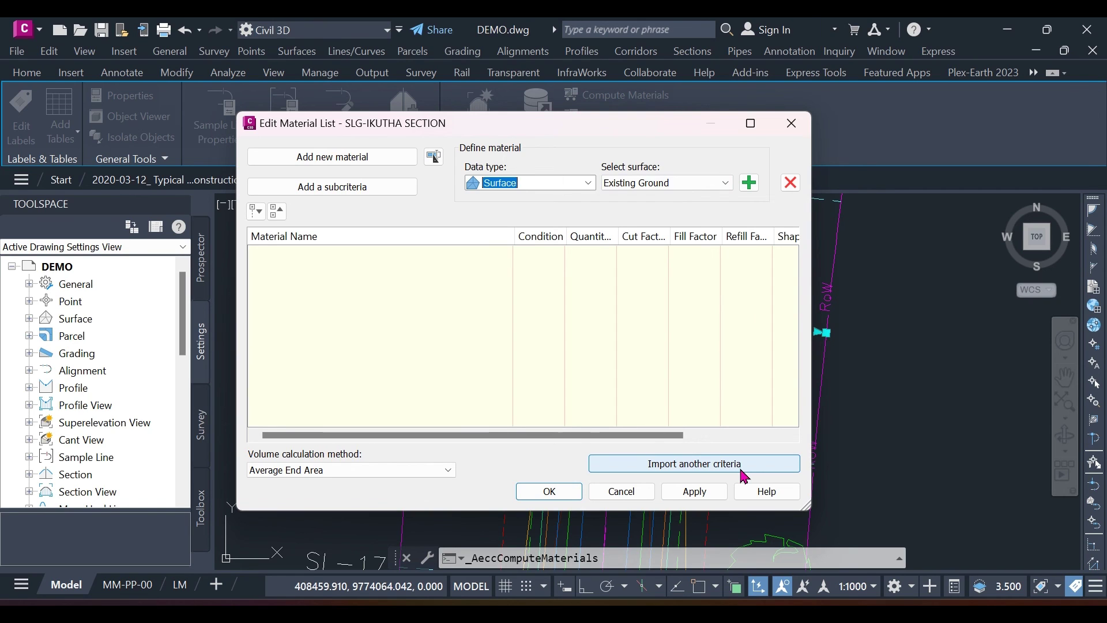
# Step: Import the Cut and Fill quantity takeoff criteria
pyautogui.click(742, 470)
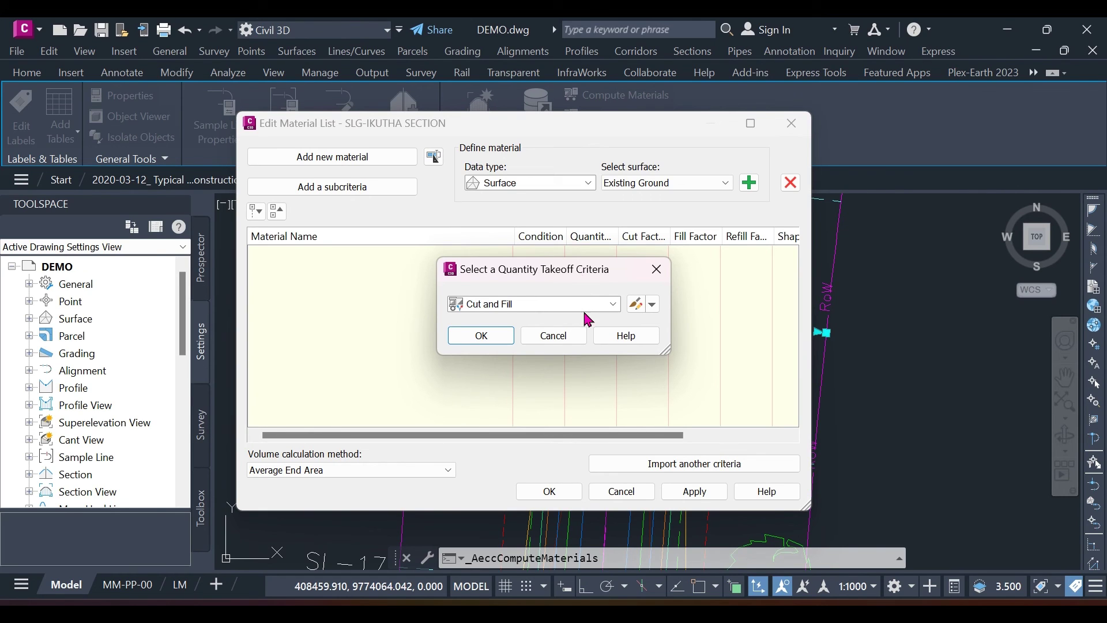
pyautogui.click(614, 303)
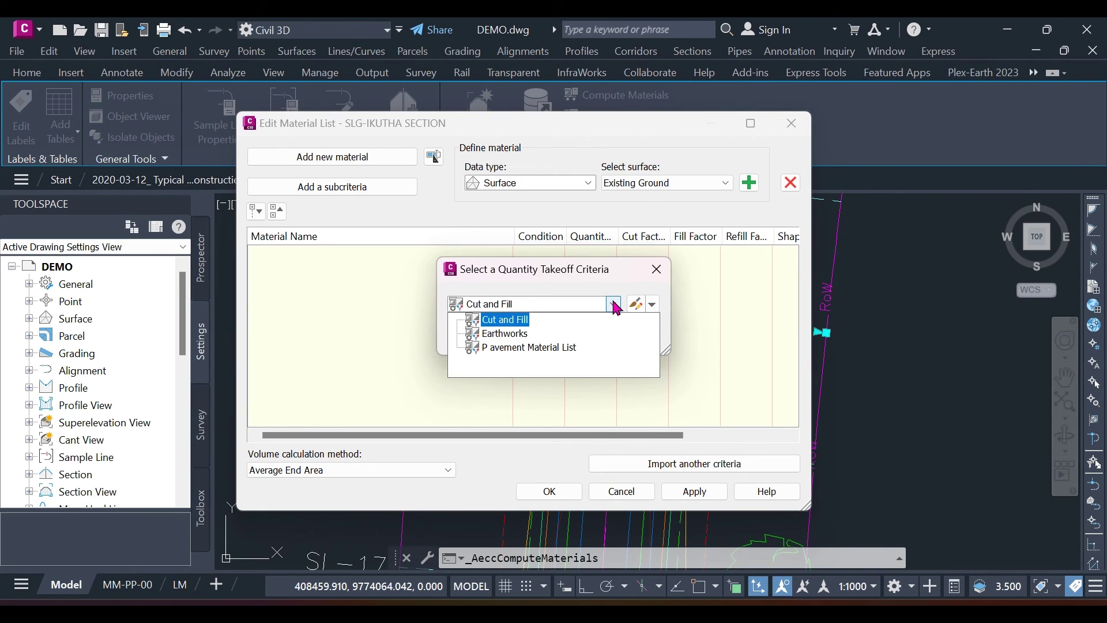
pyautogui.click(500, 320)
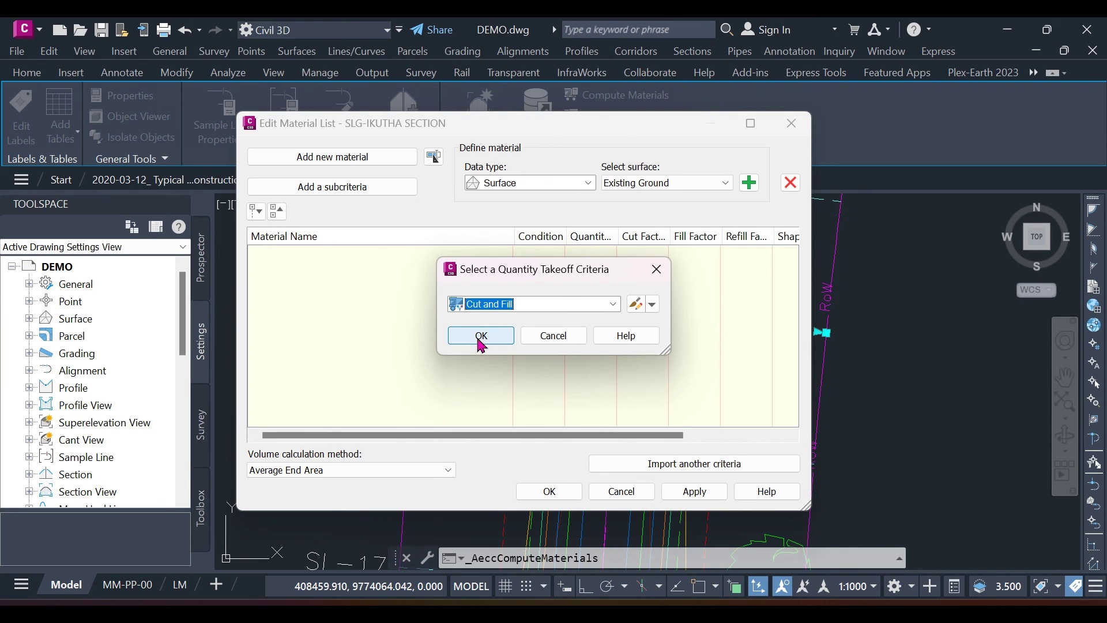
pyautogui.click(481, 337)
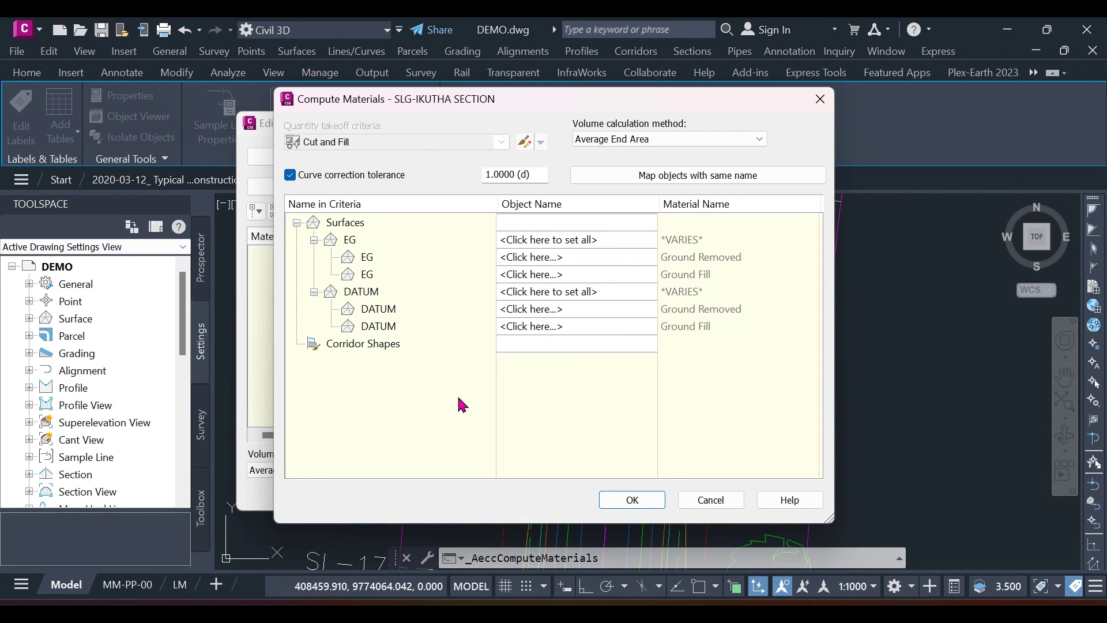
# Step: Map EG to Existing Ground and DATUM to IKUTHA MAIN CORRIDOR DATUM, then compute
pyautogui.click(617, 240)
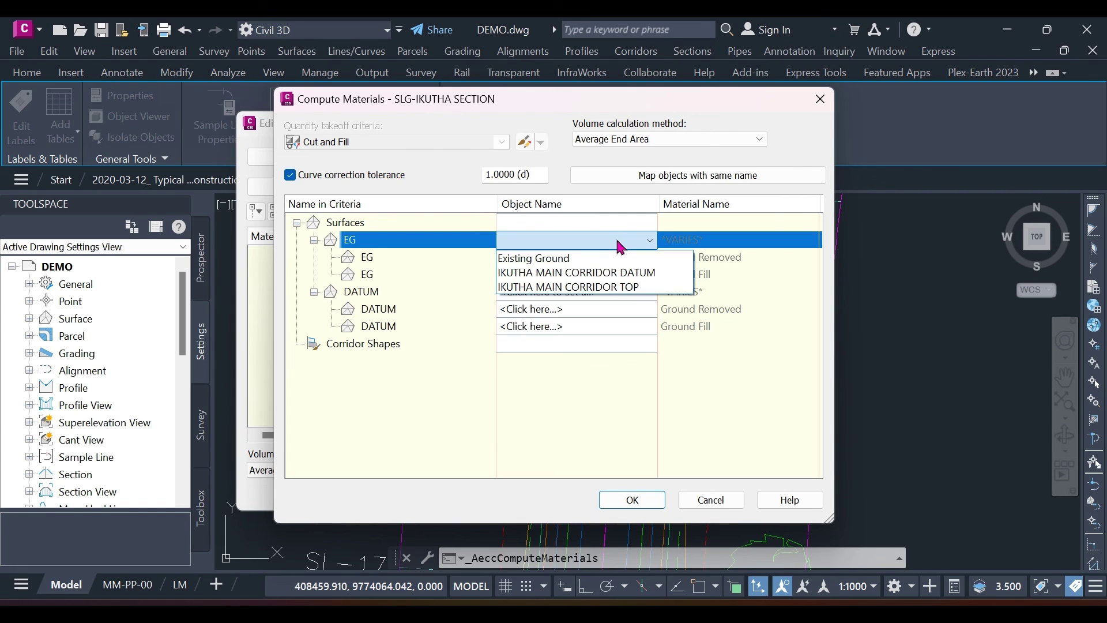
pyautogui.click(539, 258)
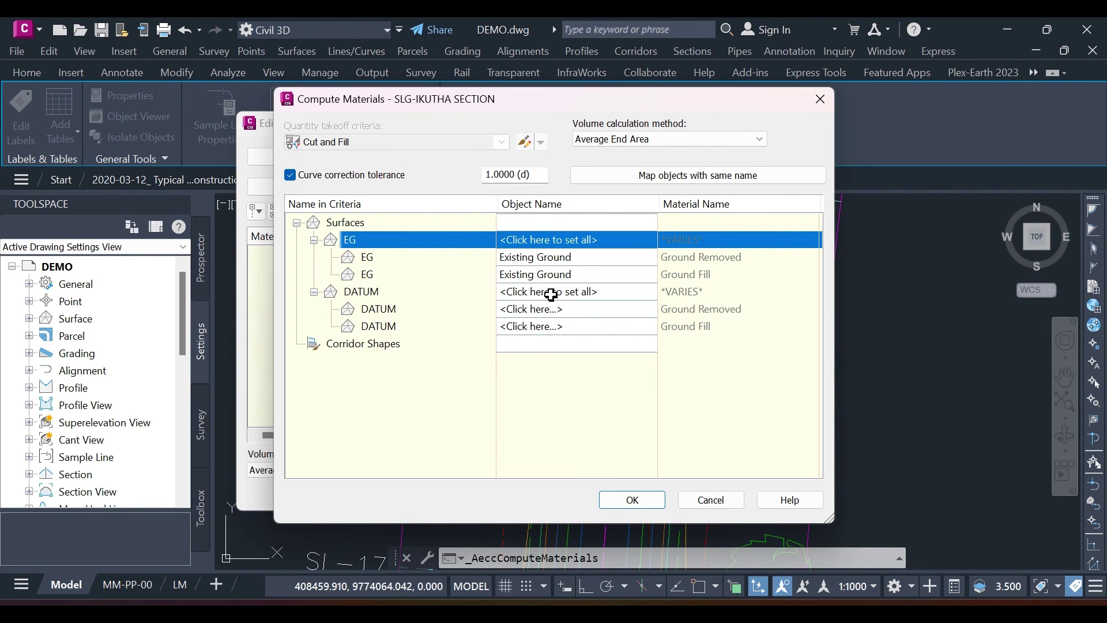
pyautogui.click(551, 292)
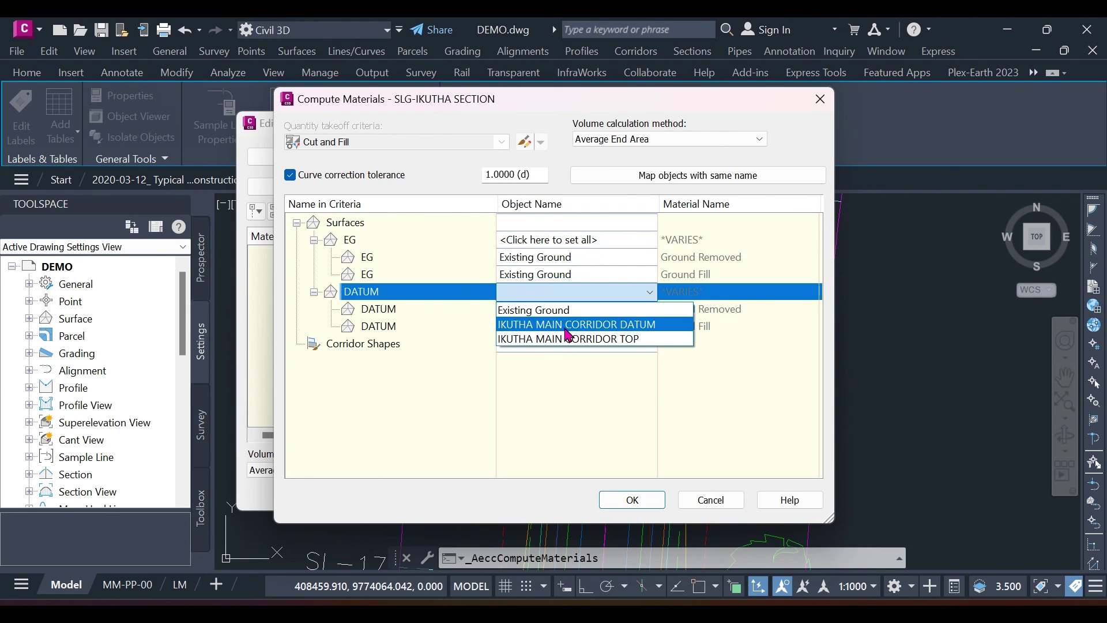
pyautogui.click(562, 325)
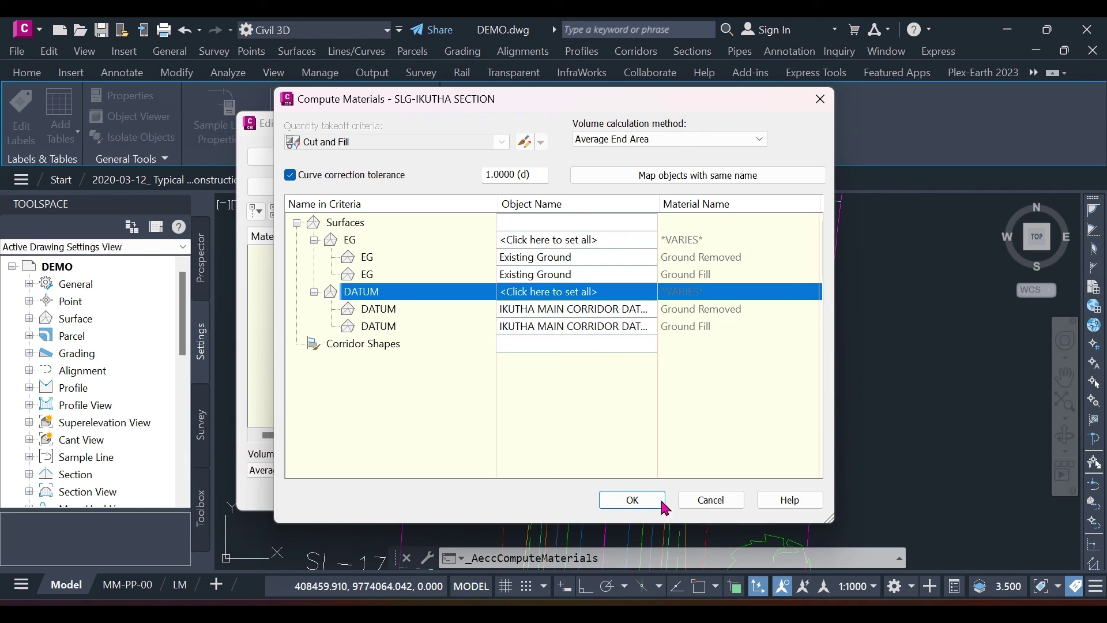
pyautogui.click(642, 505)
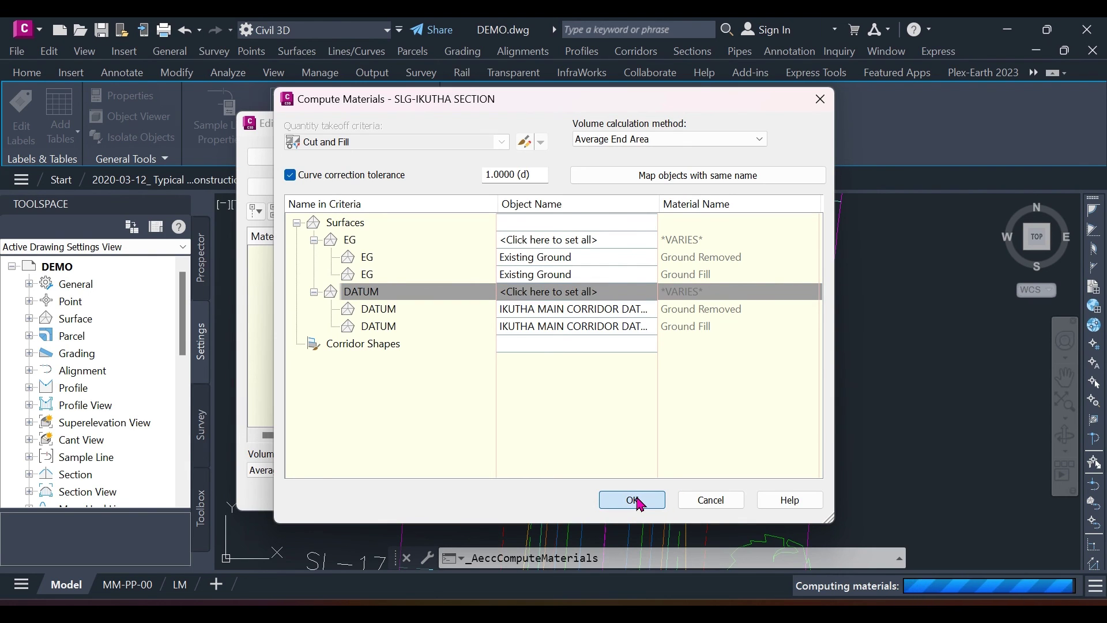
# Step: Begin renaming the newly computed material, starting with 'C'
pyautogui.click(358, 258)
pyautogui.click(385, 259)
pyautogui.write('CutFill')
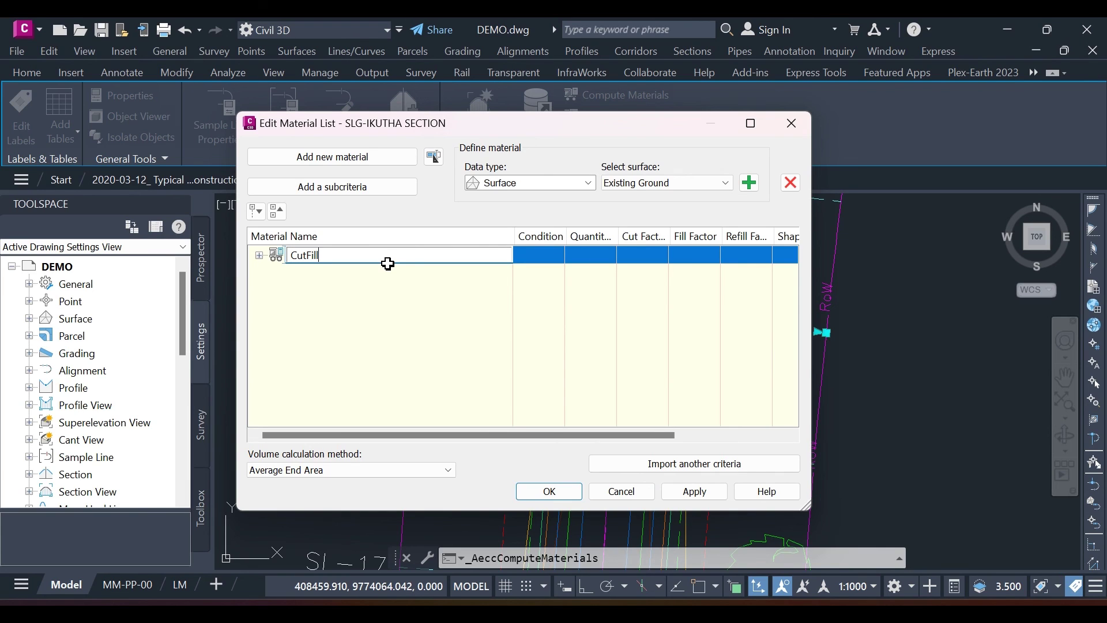
# Step: Name the material CutFills, check its Ground Removed and Ground Fill surfaces, and save
pyautogui.press('Return')
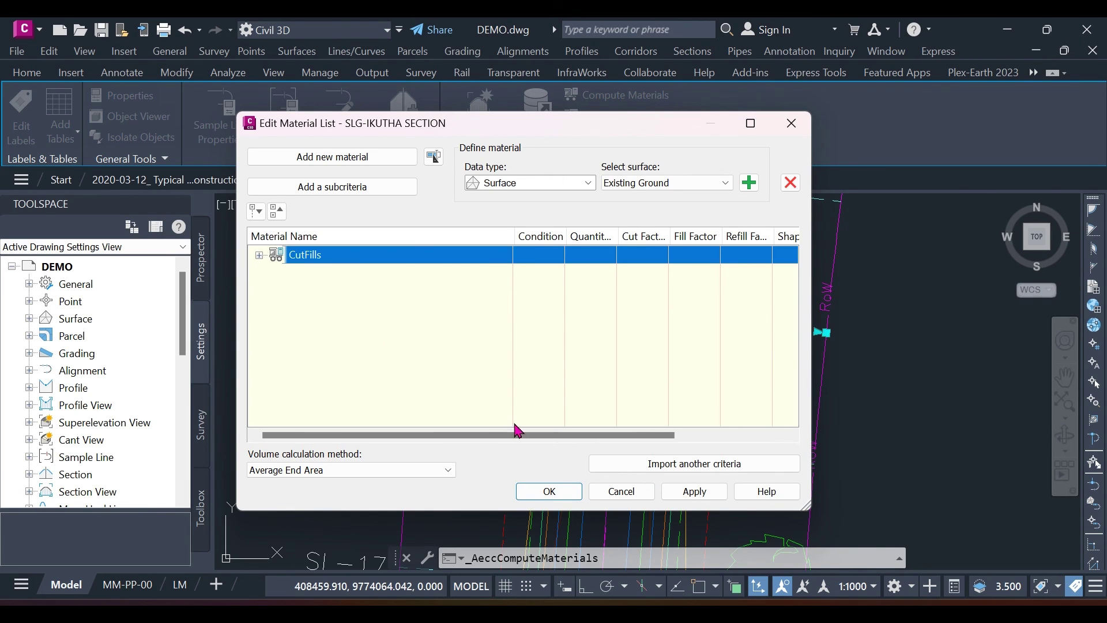
pyautogui.click(259, 255)
pyautogui.click(275, 272)
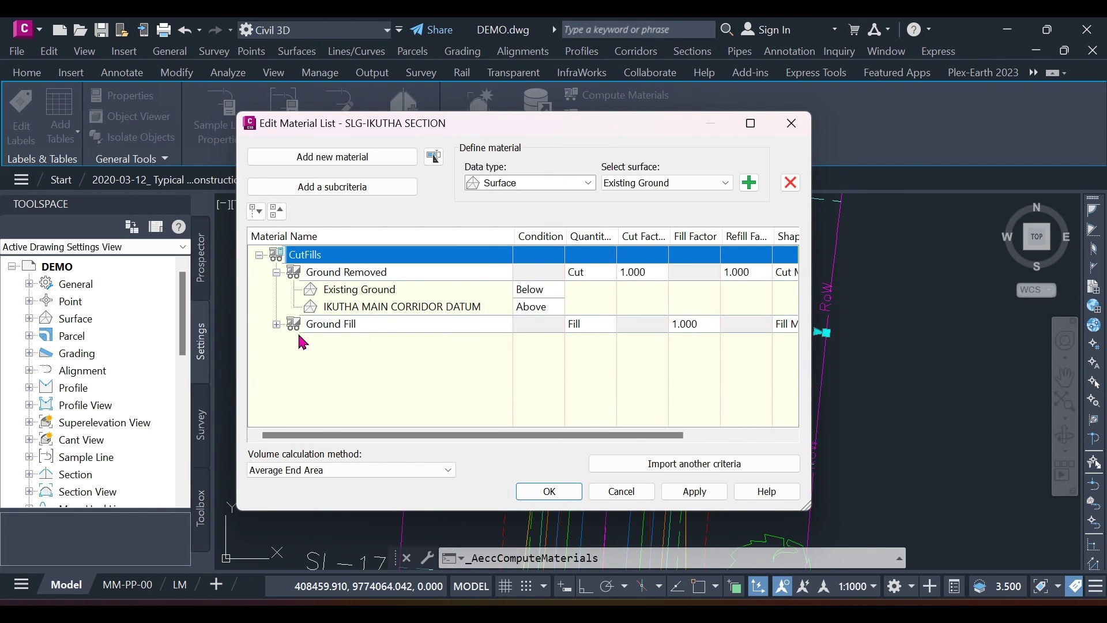
pyautogui.click(277, 324)
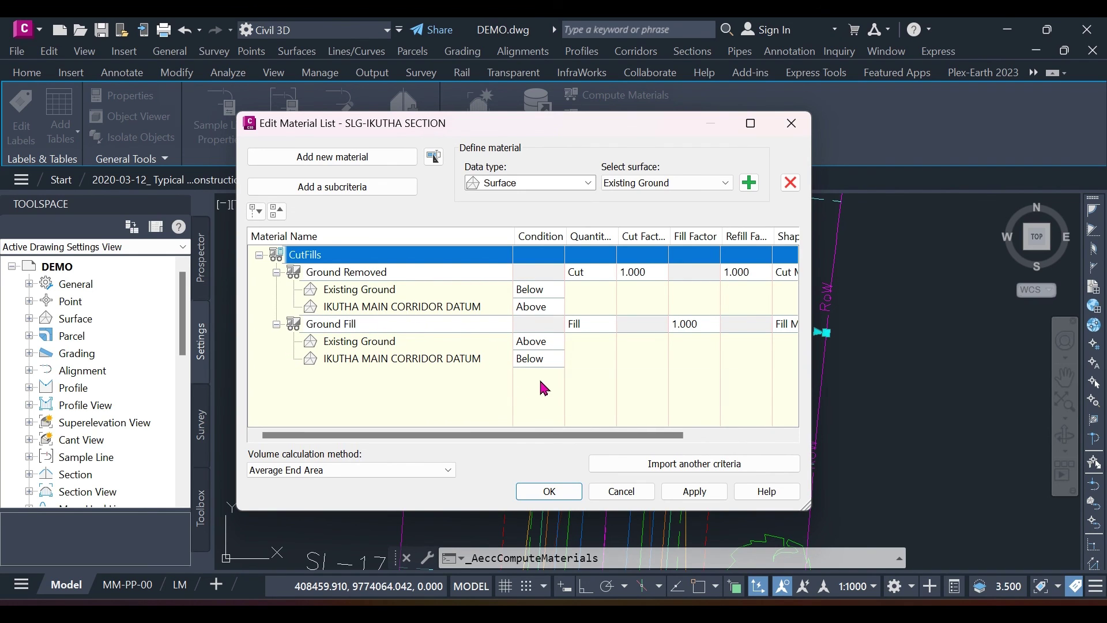
pyautogui.click(549, 492)
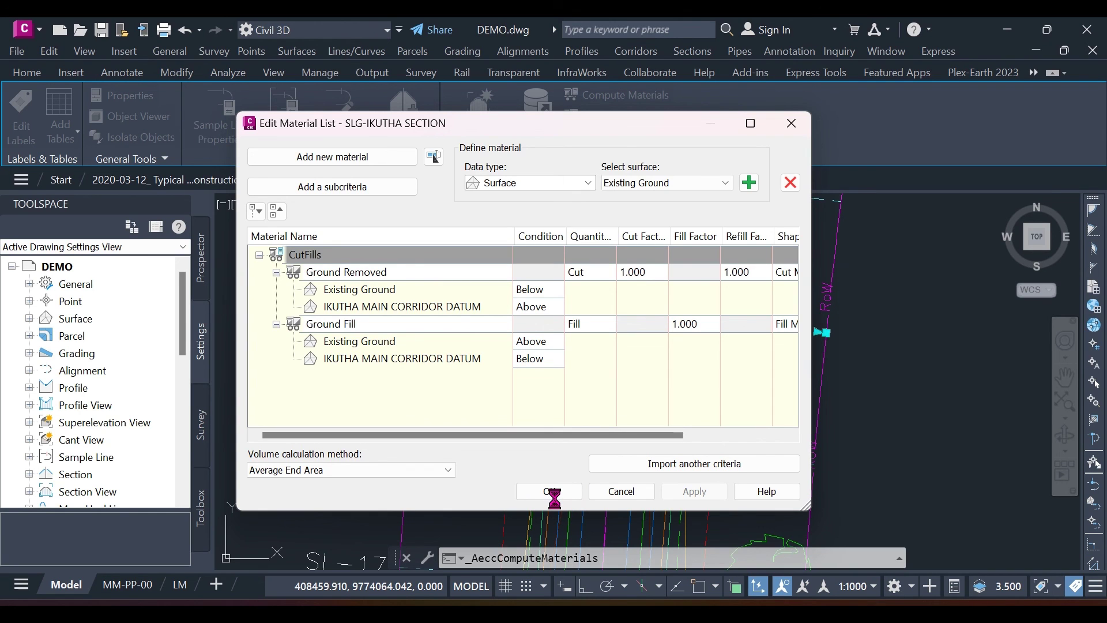